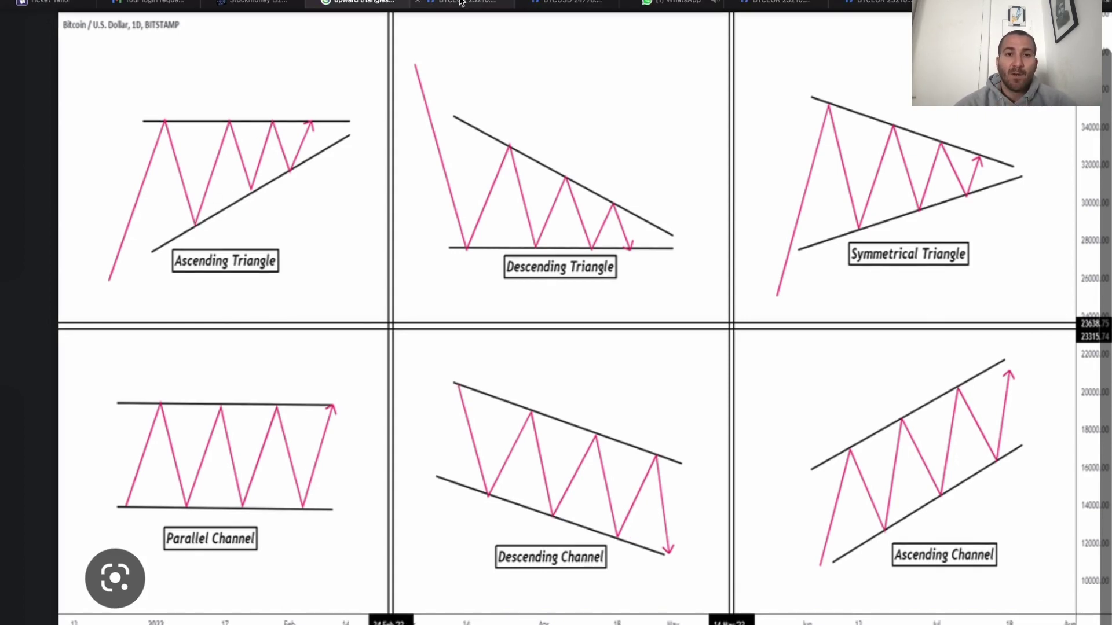
Step: Switch from the Google Images preview to the TradingView BTCEUR browser tab
left_click(460, 2)
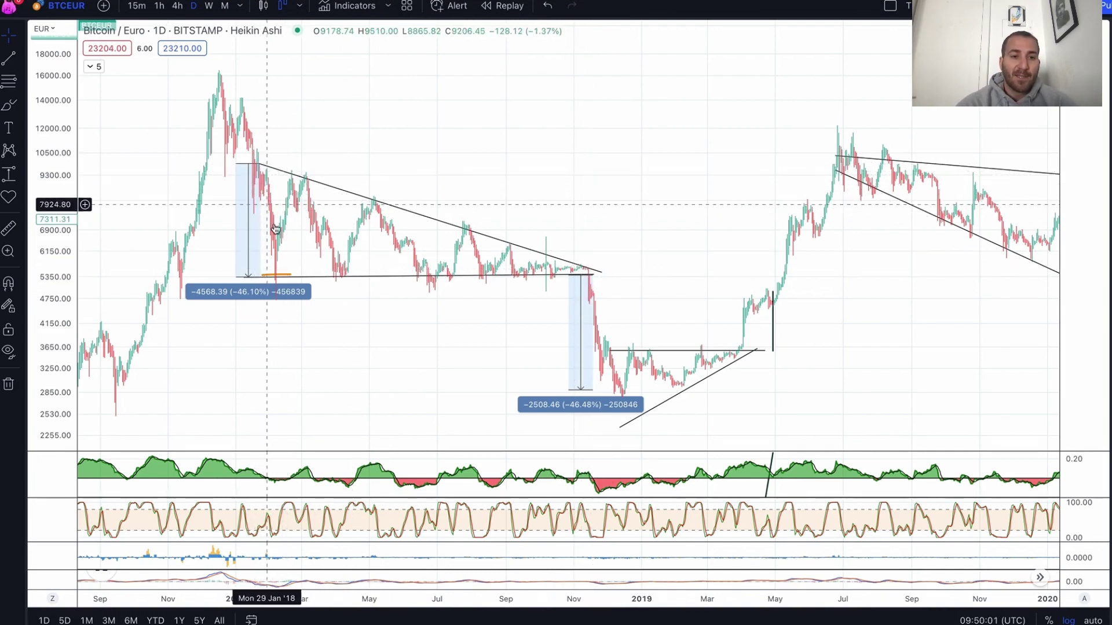
left_click(276, 278)
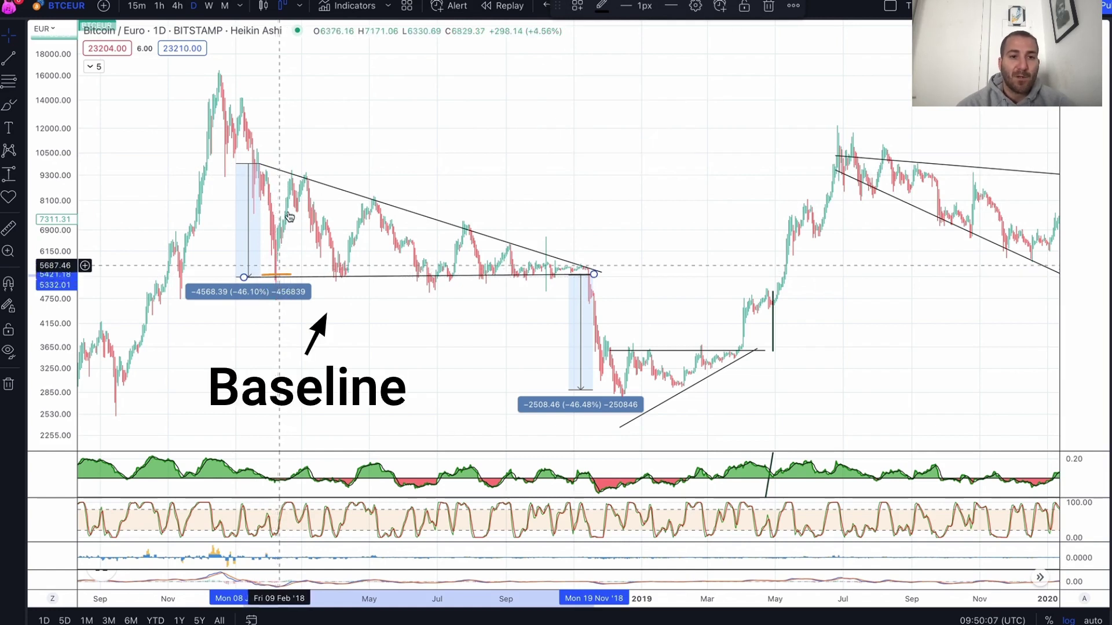
left_click(301, 175)
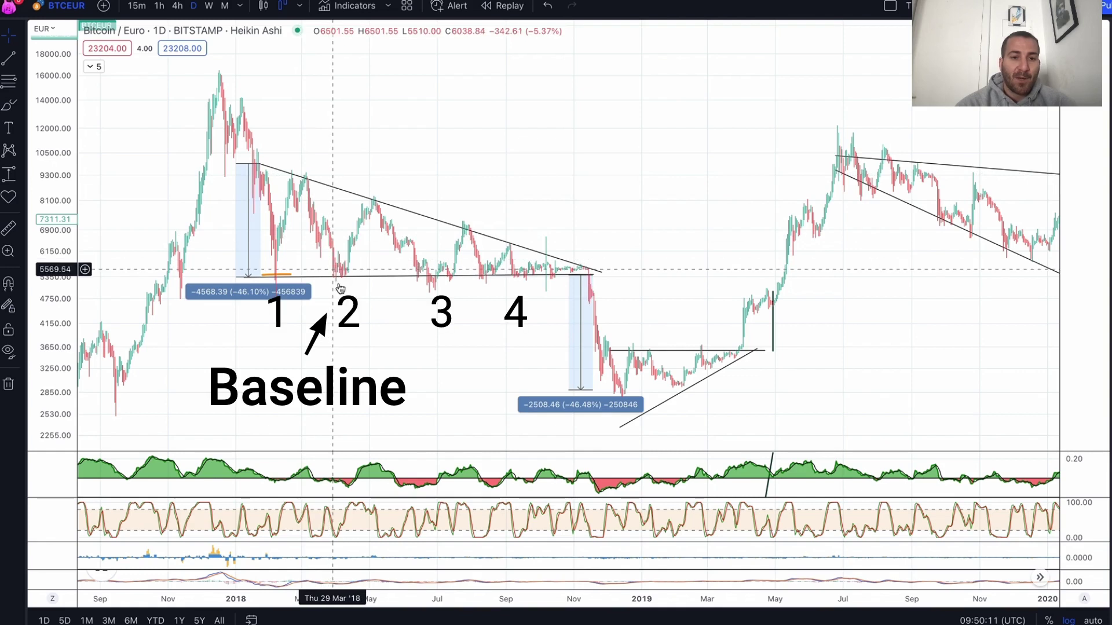
left_click(343, 279)
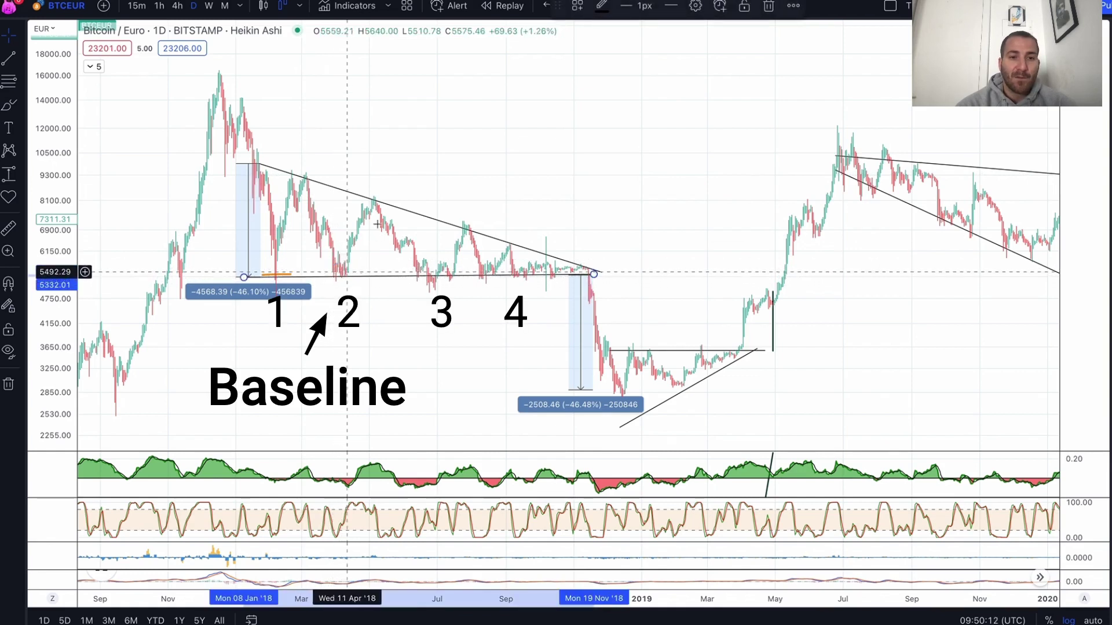
left_click(376, 197)
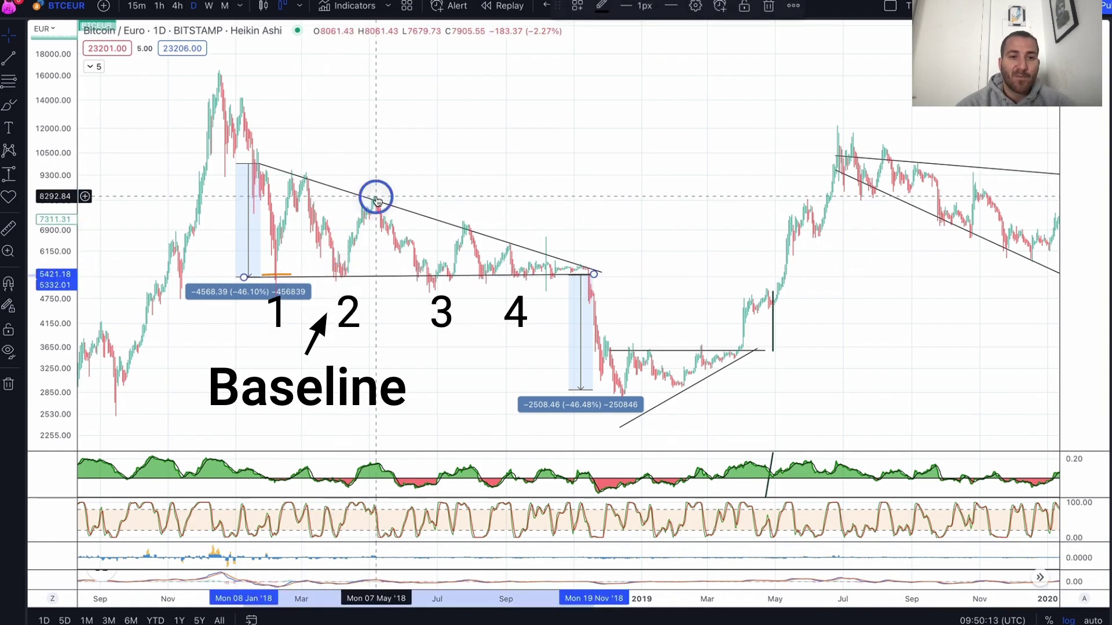
left_click(439, 278)
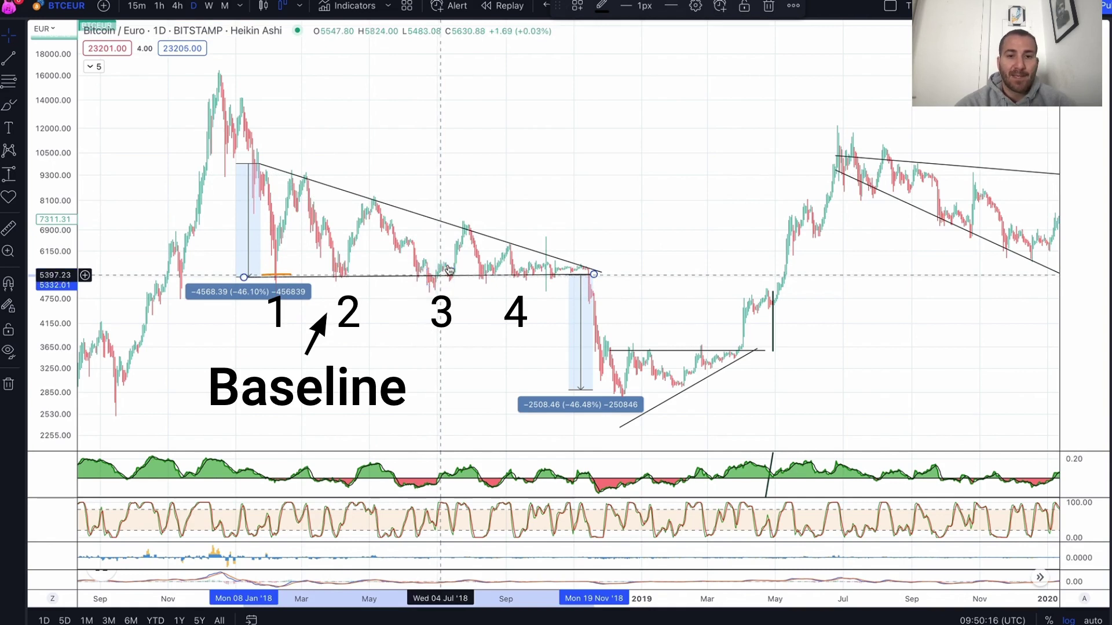
left_click(466, 226)
left_click(483, 268)
left_click(509, 246)
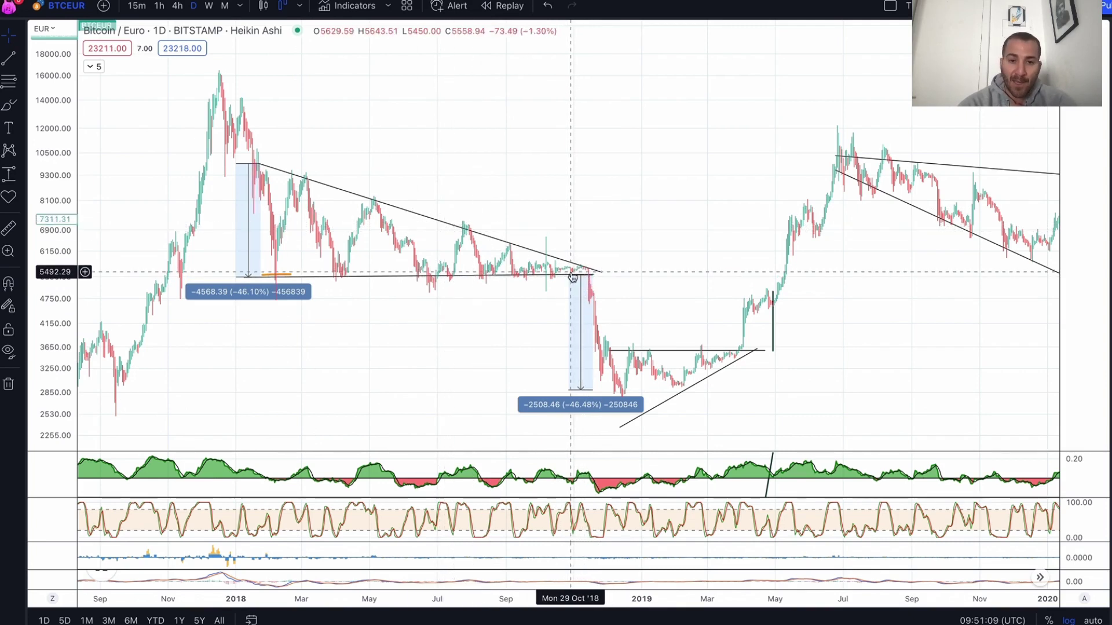
Step: Scroll the BTCEUR chart and inspect the ascending triangle's horizontal top line
left_click(617, 389)
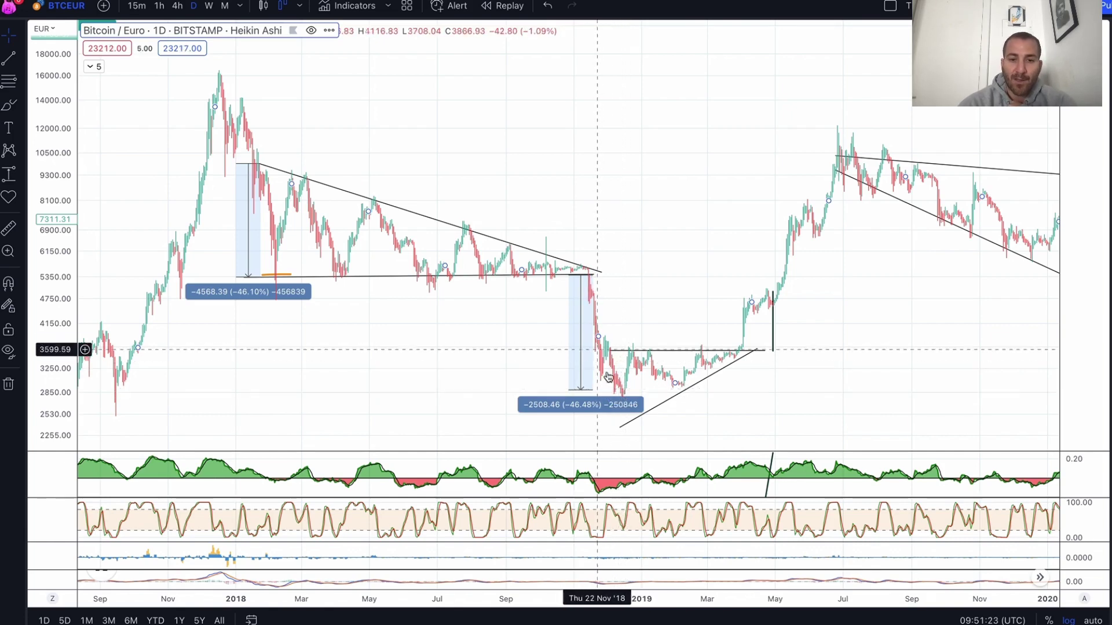
scroll(648, 400, "right", 2)
scroll(662, 398, "right", 6)
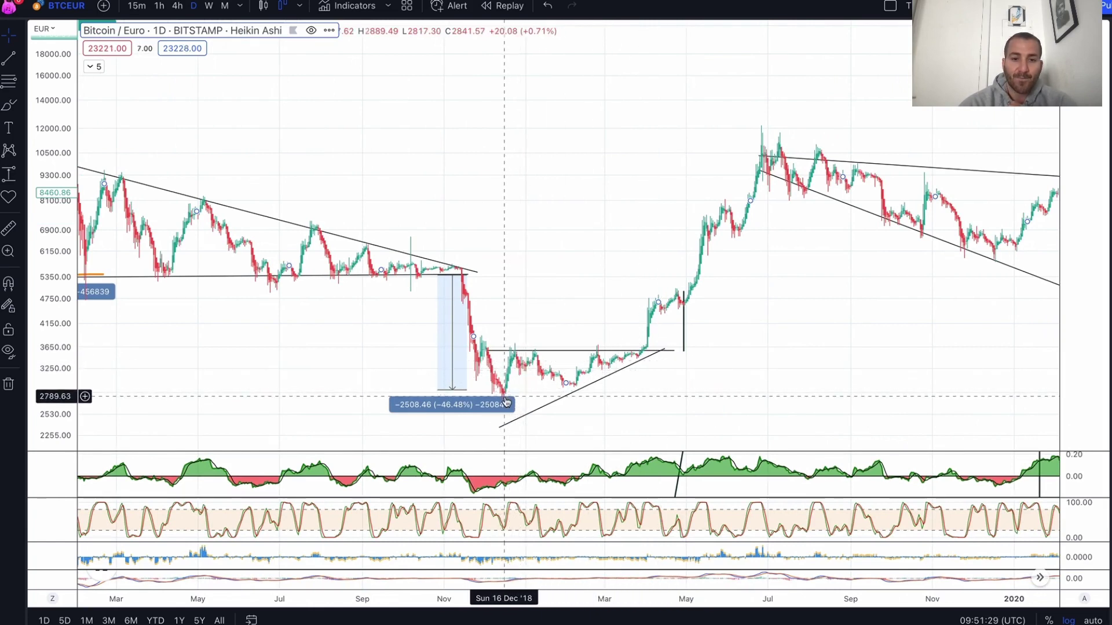
left_click(485, 350)
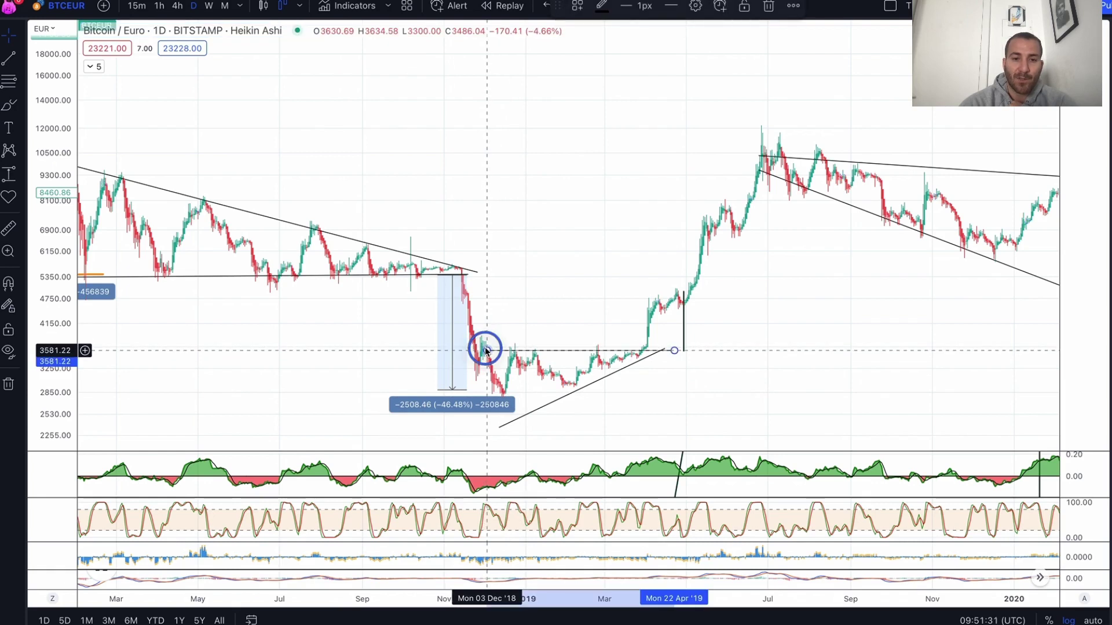
left_click(501, 394)
left_click(502, 394)
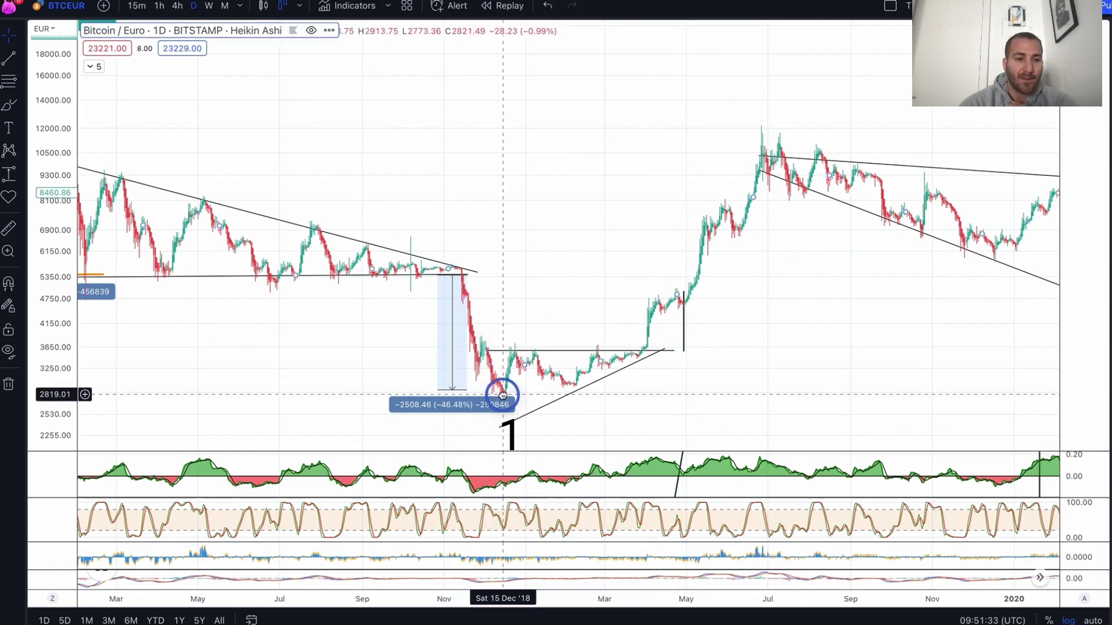
left_click(518, 352)
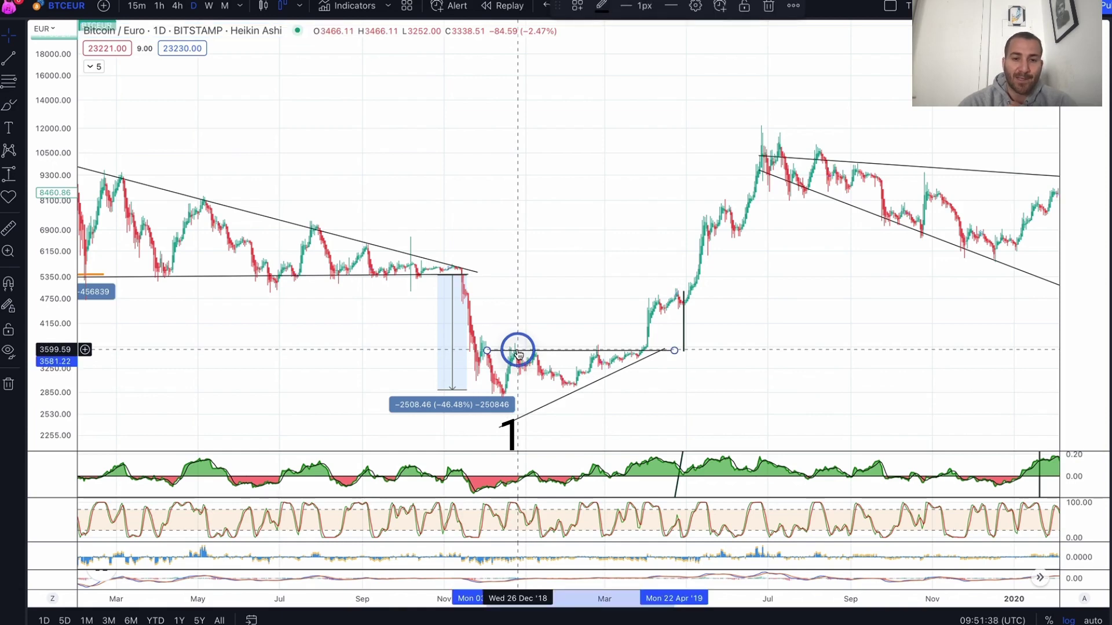
left_click(577, 386)
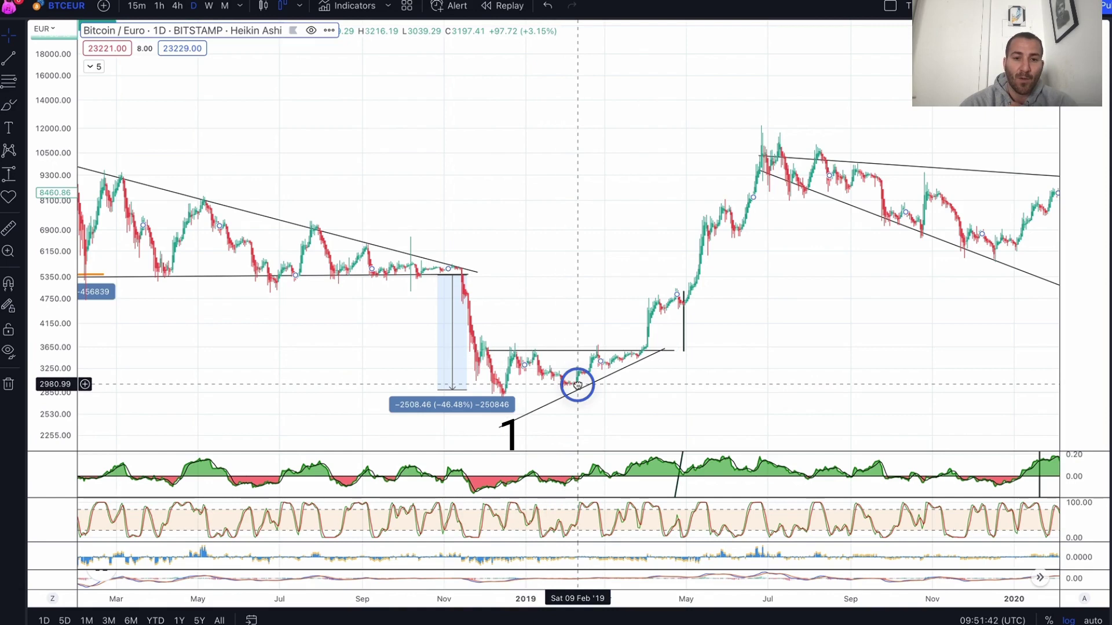
left_click(505, 397)
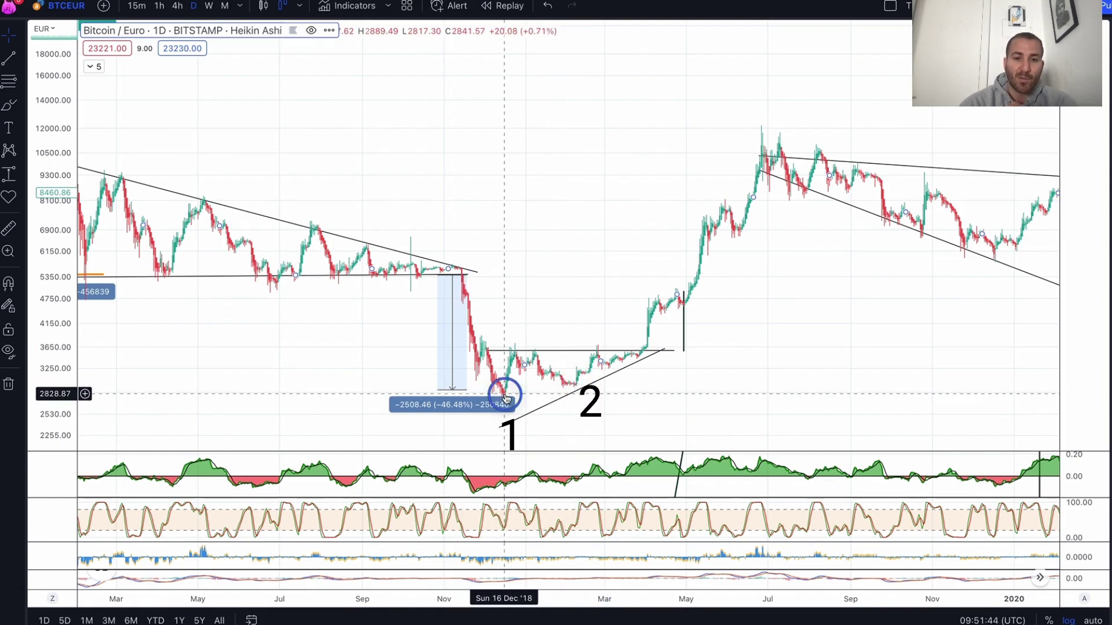
left_click(610, 364)
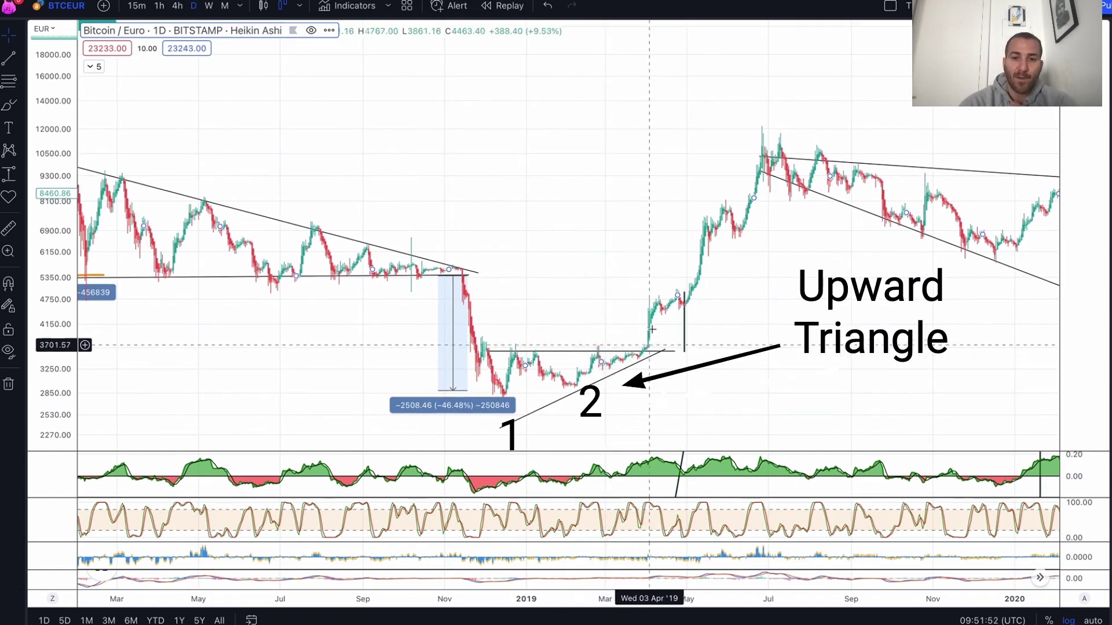
Step: Shift the triangle's horizontal top line near 3562 slightly left
left_click(520, 351)
left_click(599, 353)
left_click_drag(640, 354, 641, 351)
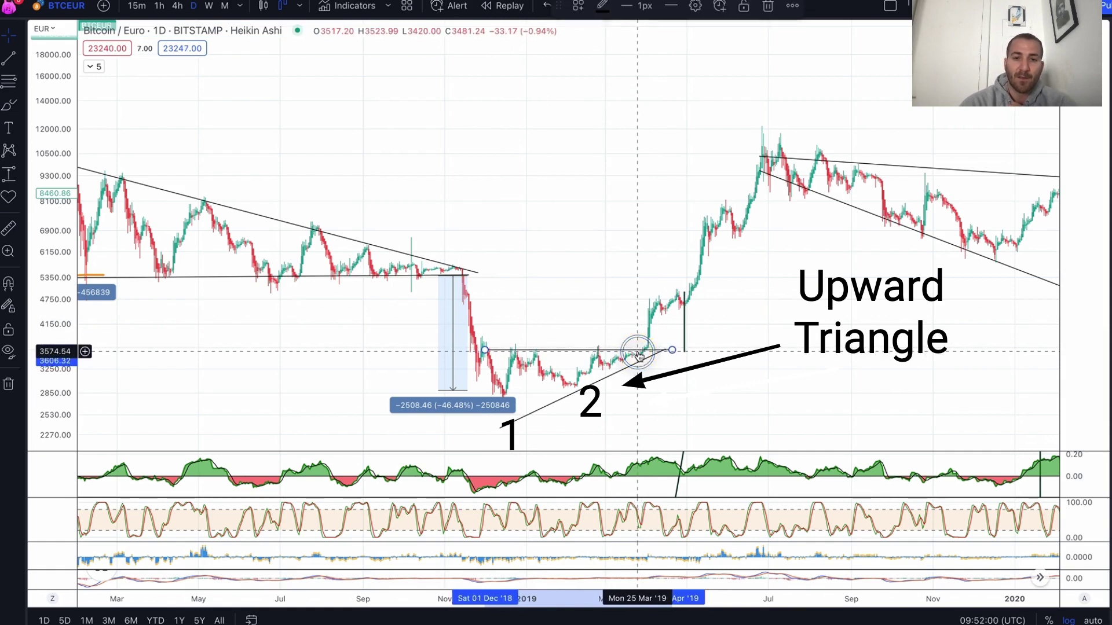
Step: Raise the support trendline's lower end toward the December 2018 low and clear the −46.48% measurement
left_click(501, 429)
left_click_drag(504, 428, 508, 414)
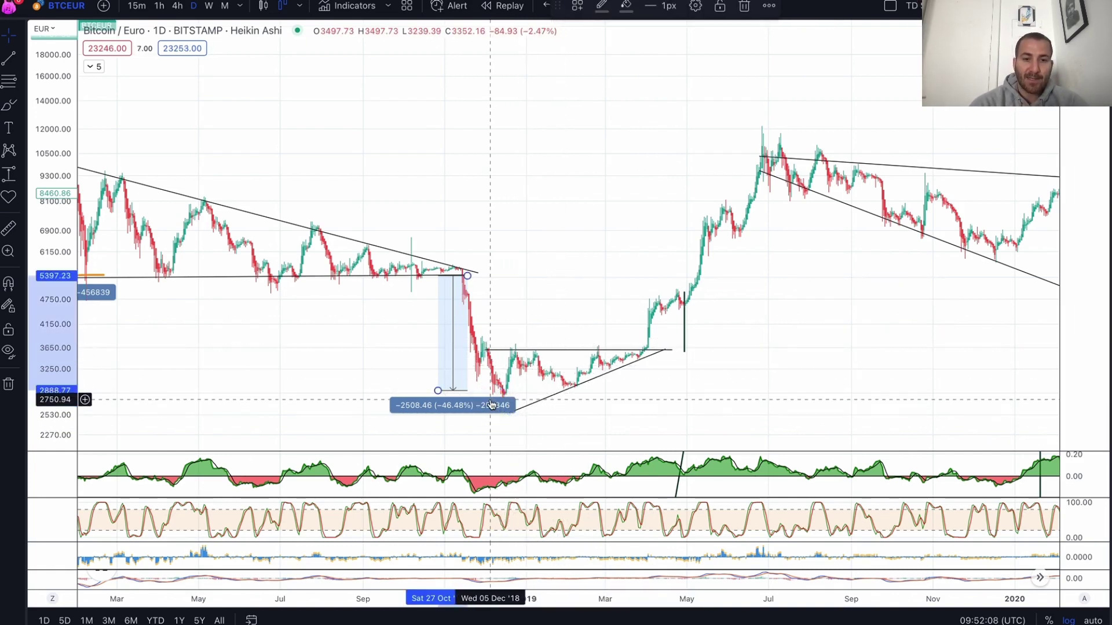
left_click(509, 406)
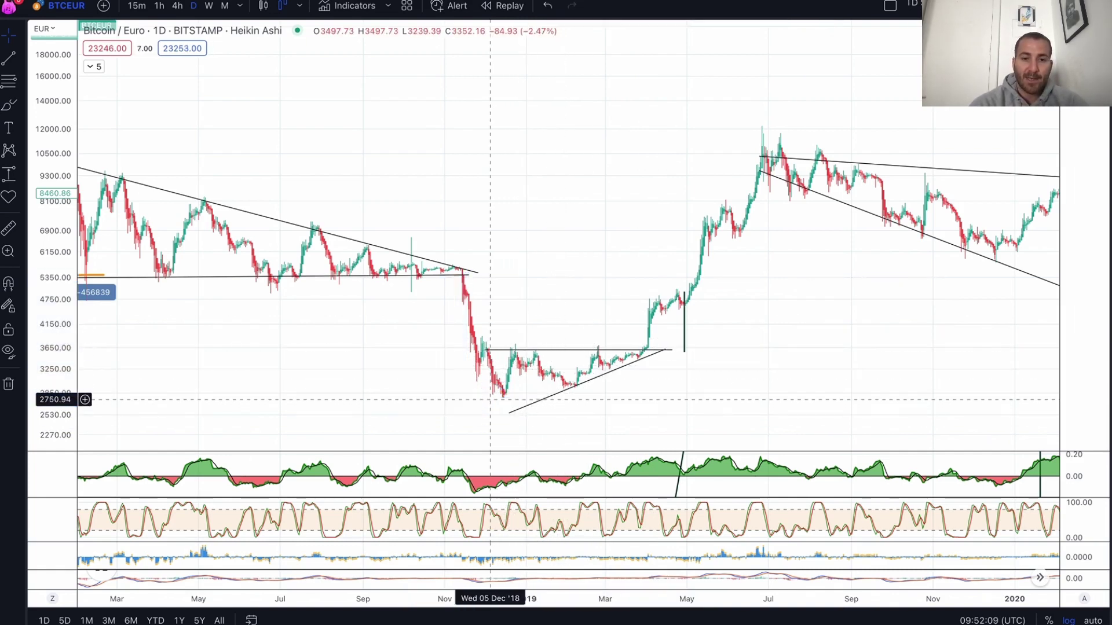
left_click(489, 395, "shift")
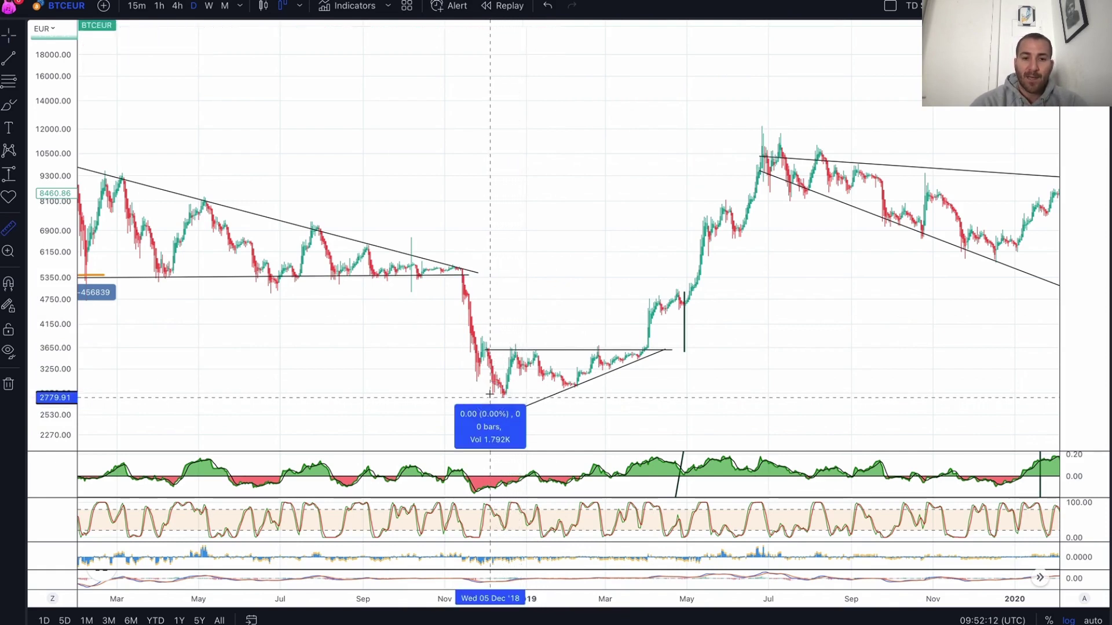
left_click(478, 347)
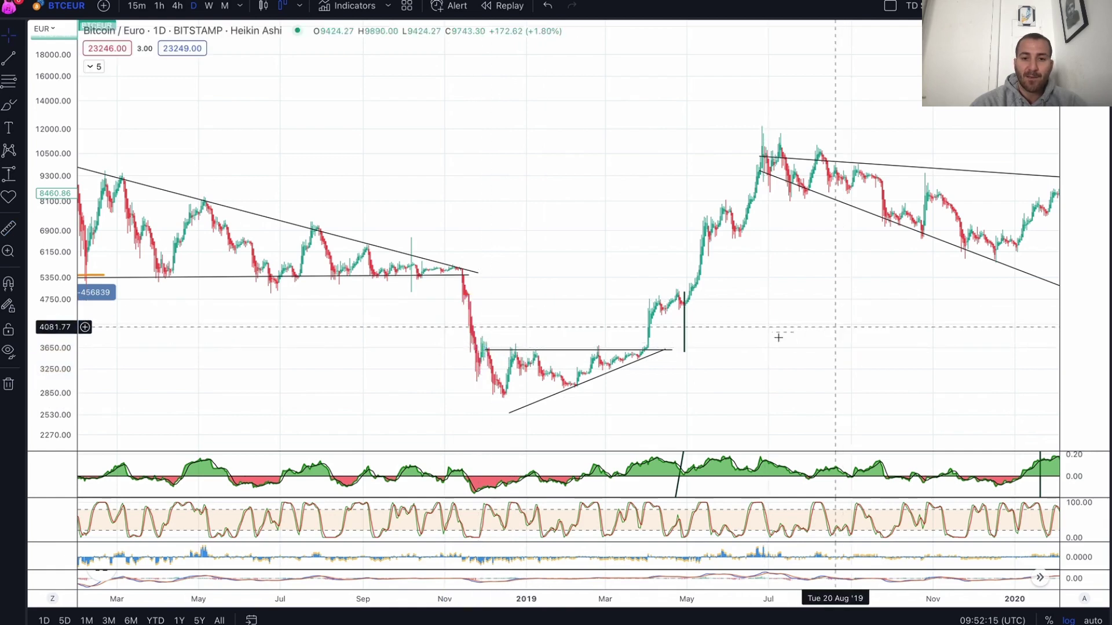
left_click(727, 350, "shift")
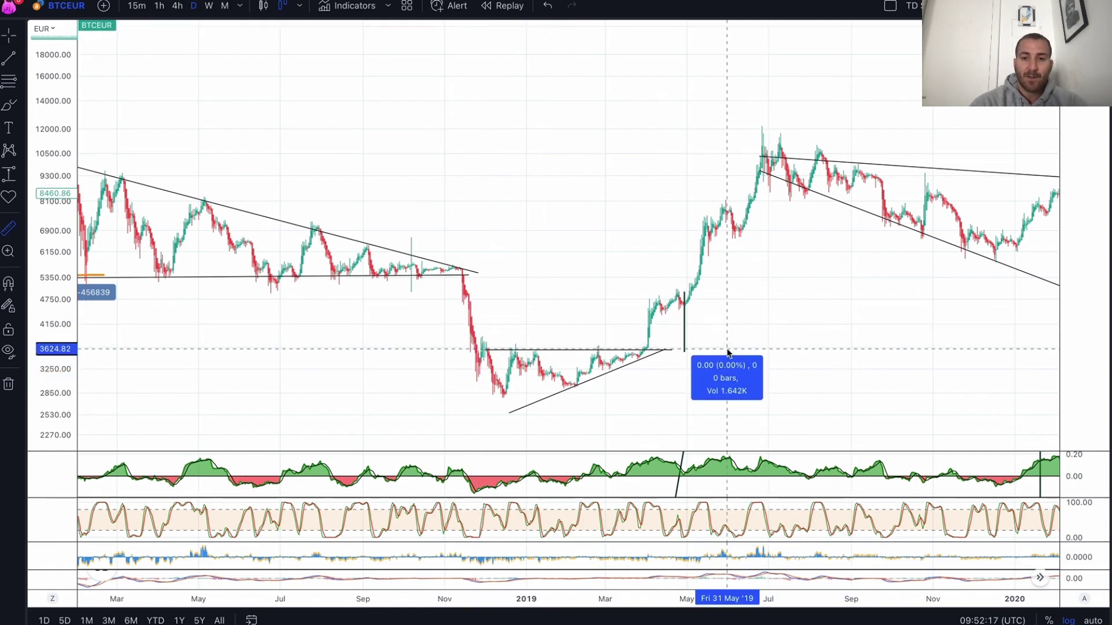
left_click(707, 298)
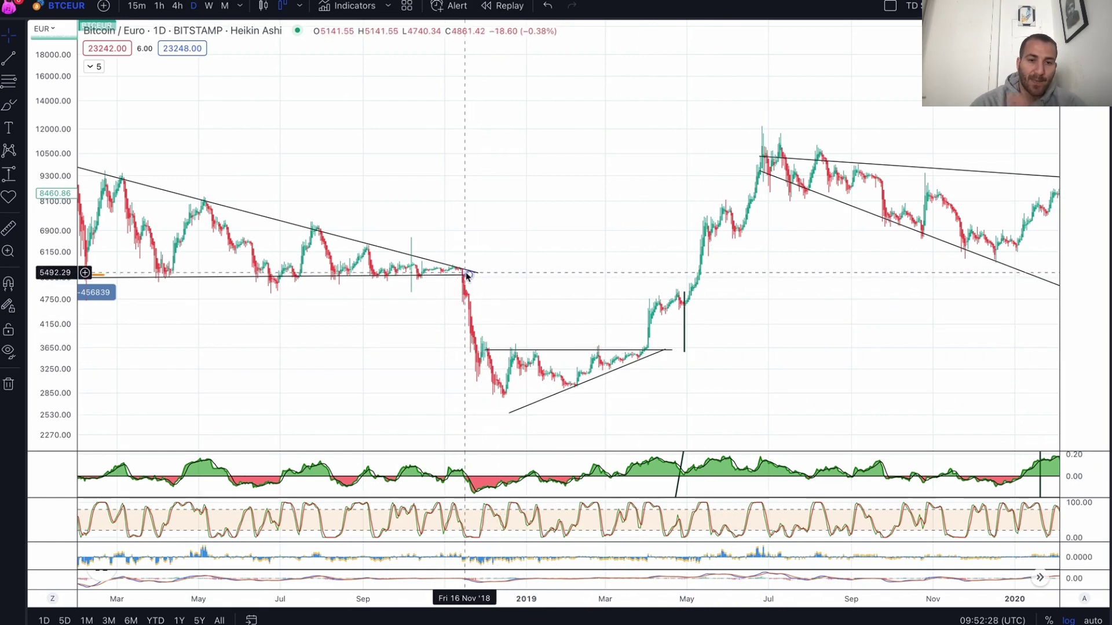
left_click(505, 388)
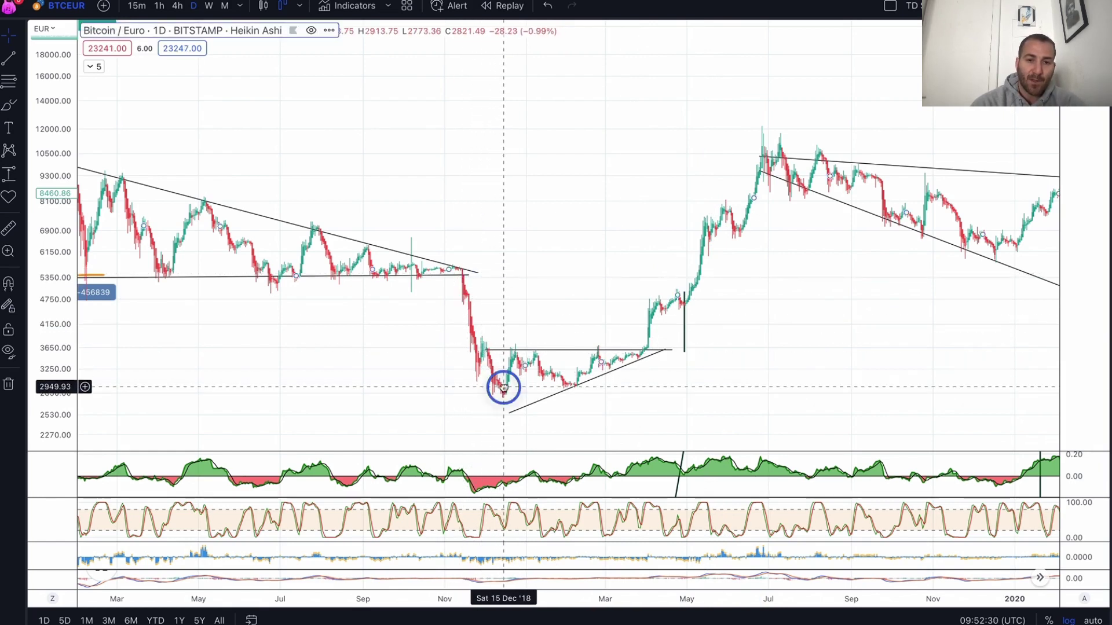
left_click_drag(506, 388, 507, 390)
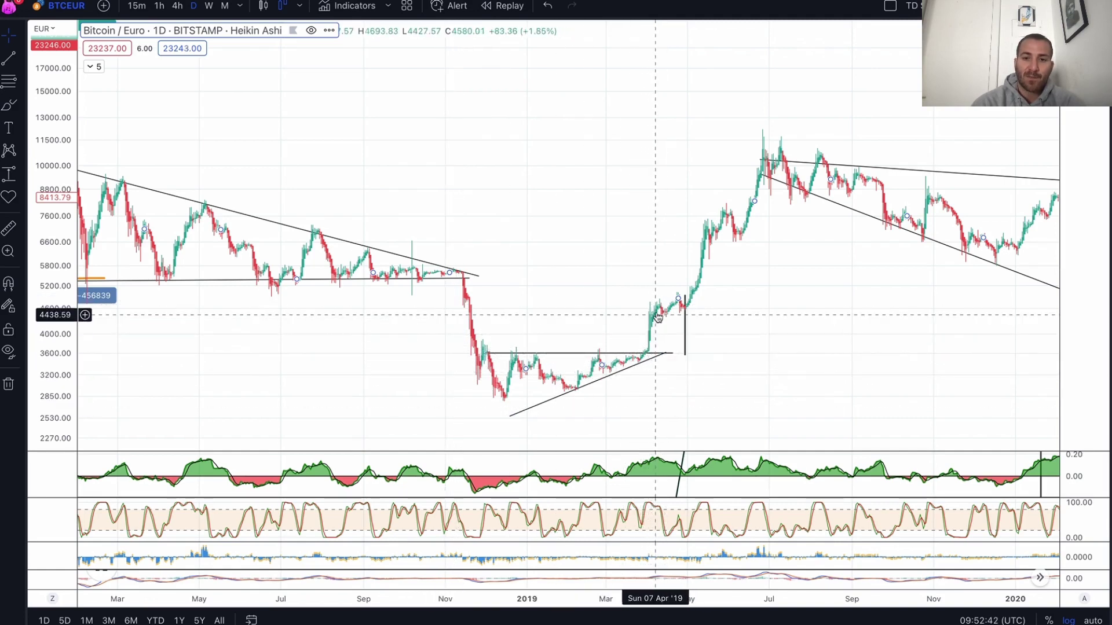
left_click(512, 389)
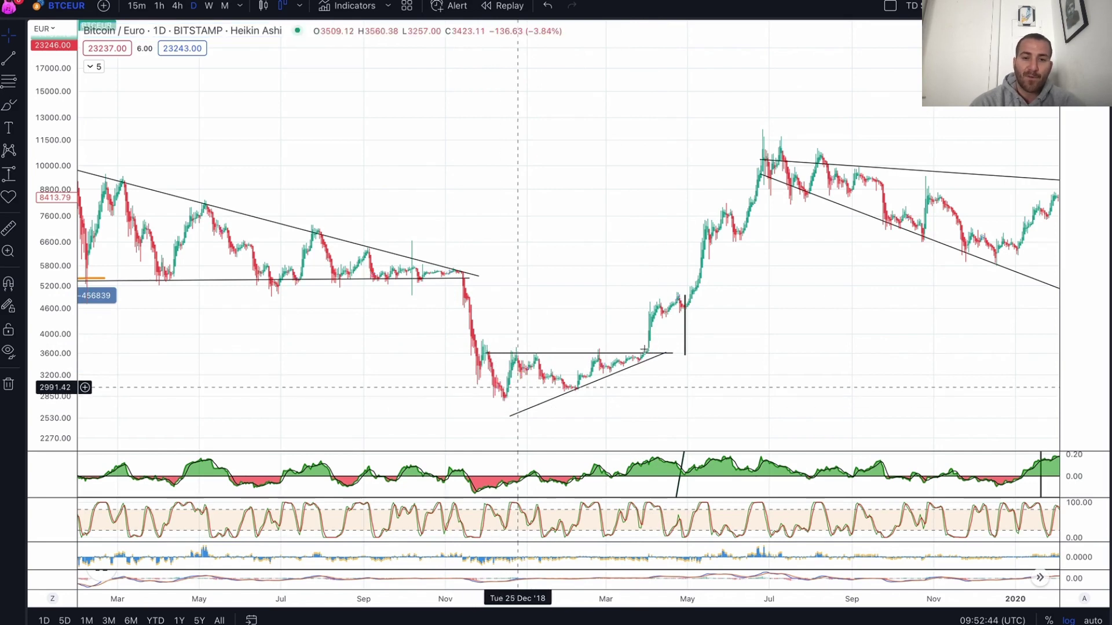
left_click(654, 302)
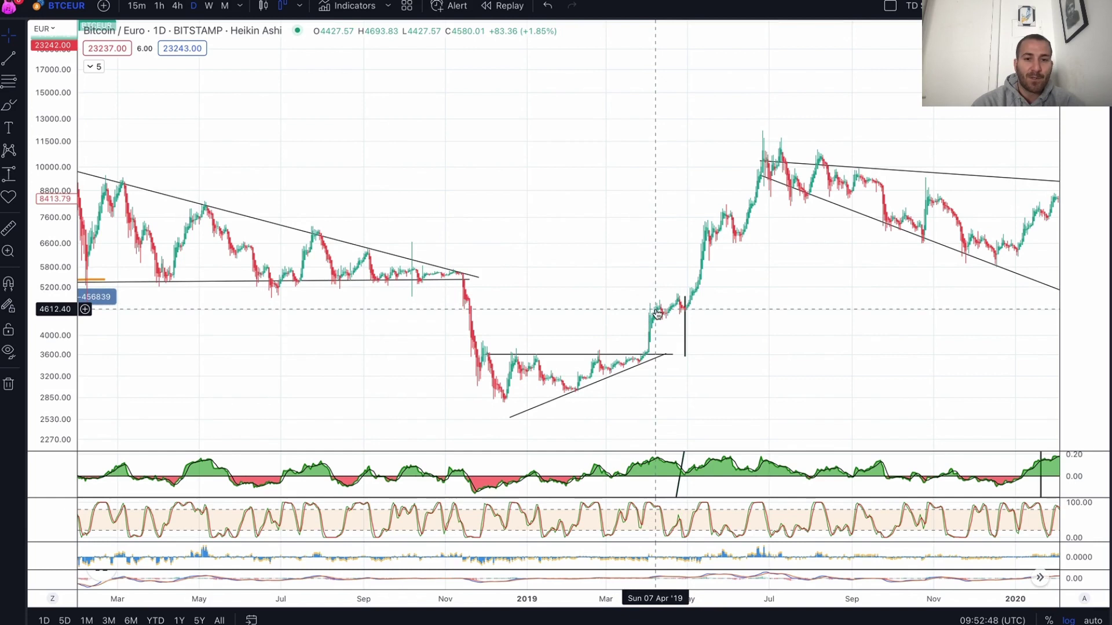
left_click(656, 310)
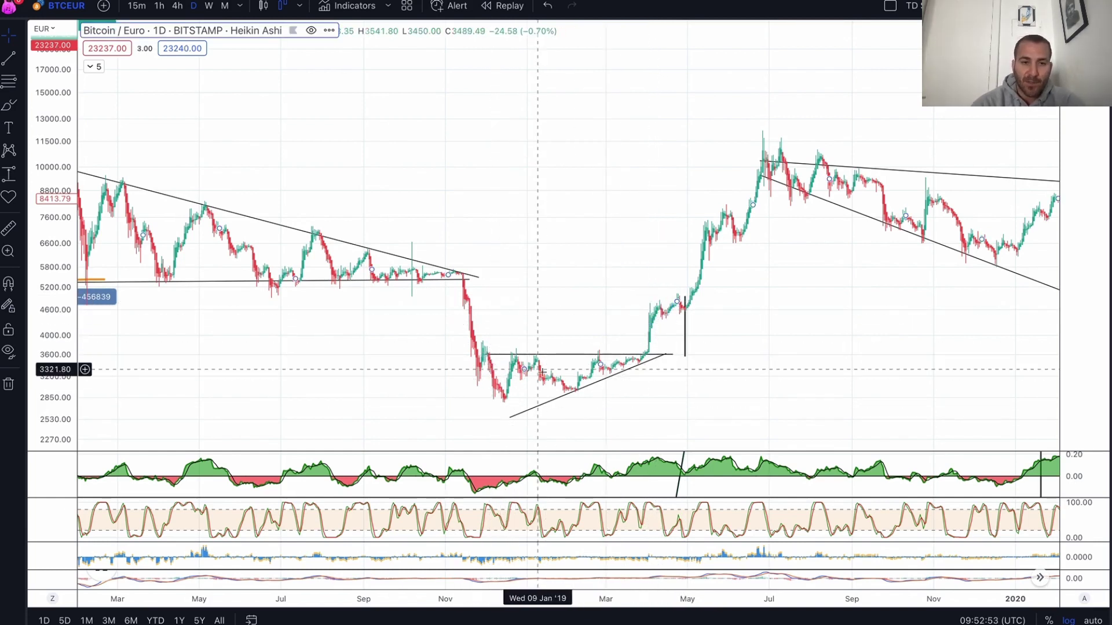
Step: Switch to the BTCUSD hourly layout, widen the price scale, and inspect the trend and resistance lines
key("ctrl+Tab")
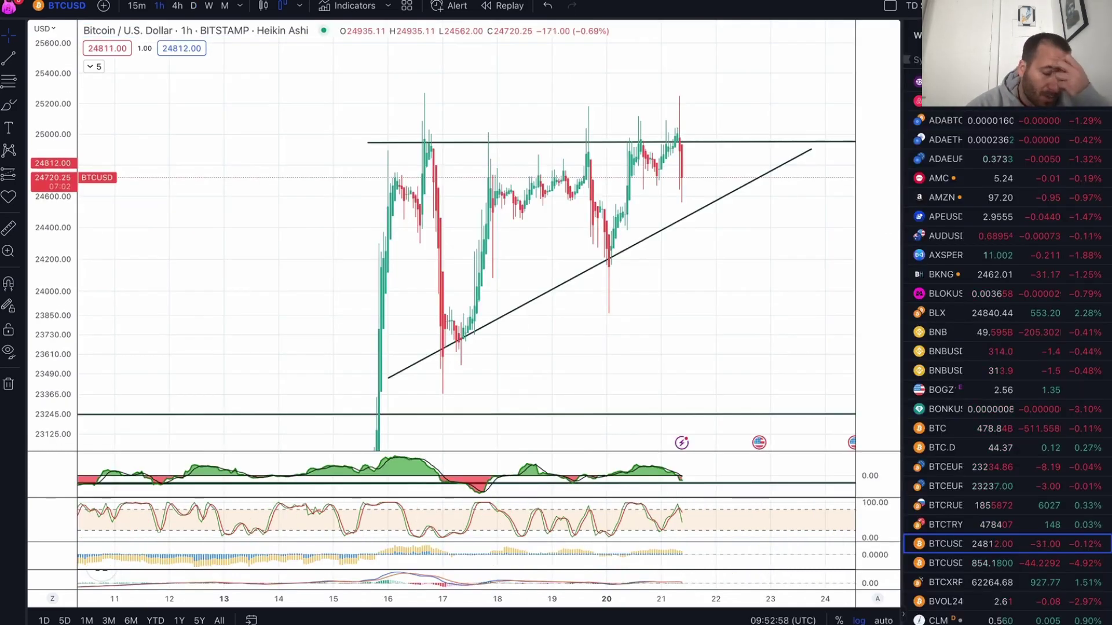
left_click_drag(74, 218, 74, 272)
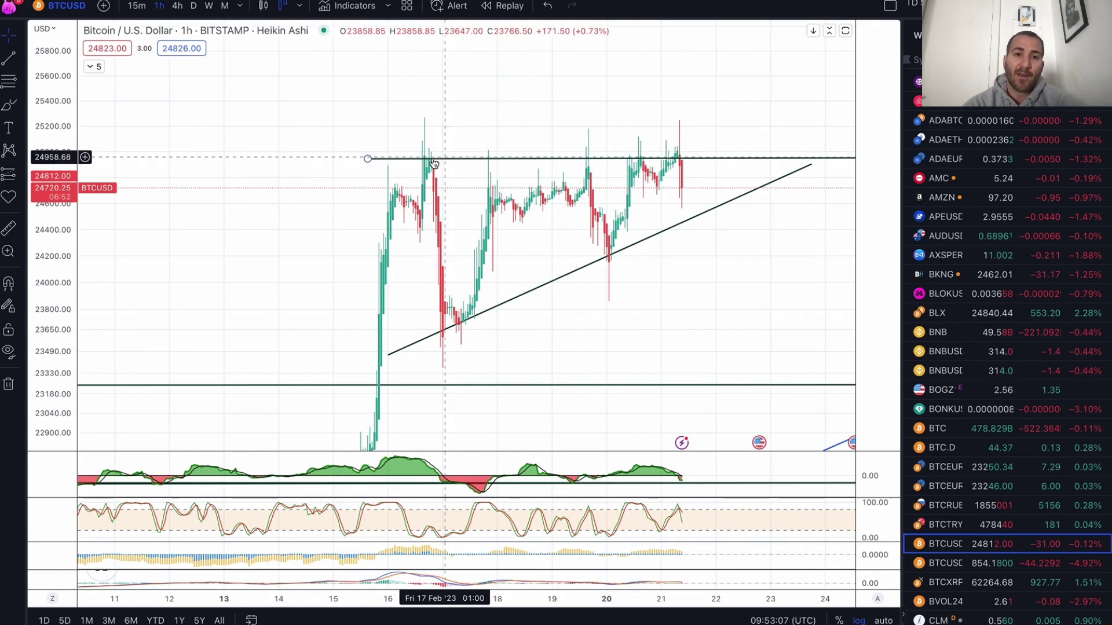
left_click(469, 317)
left_click(433, 165)
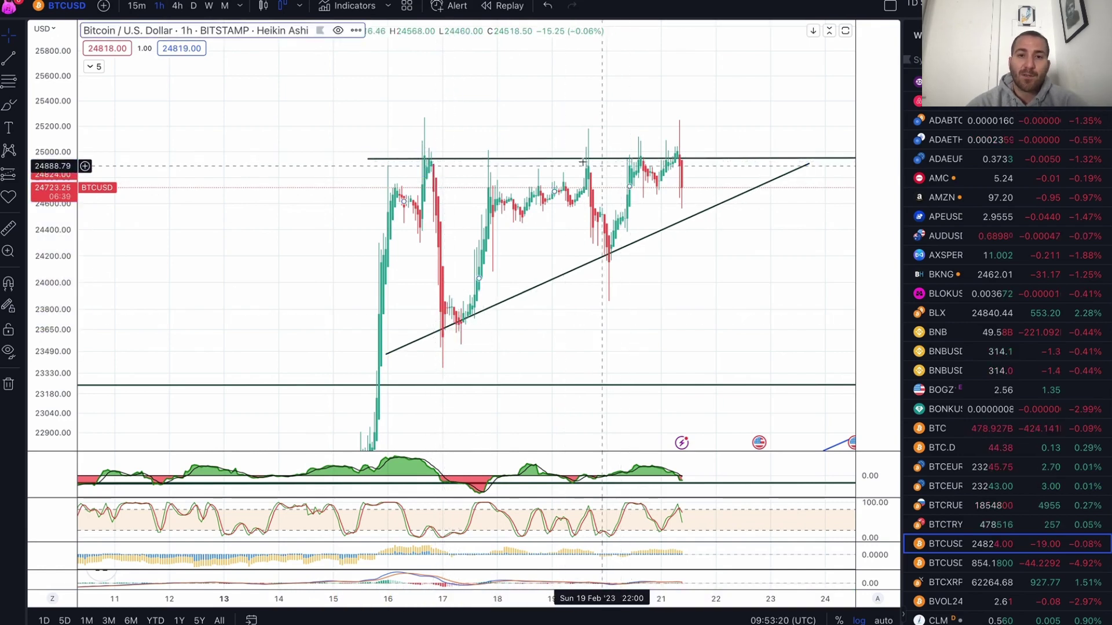
left_click(638, 166)
left_click(683, 160)
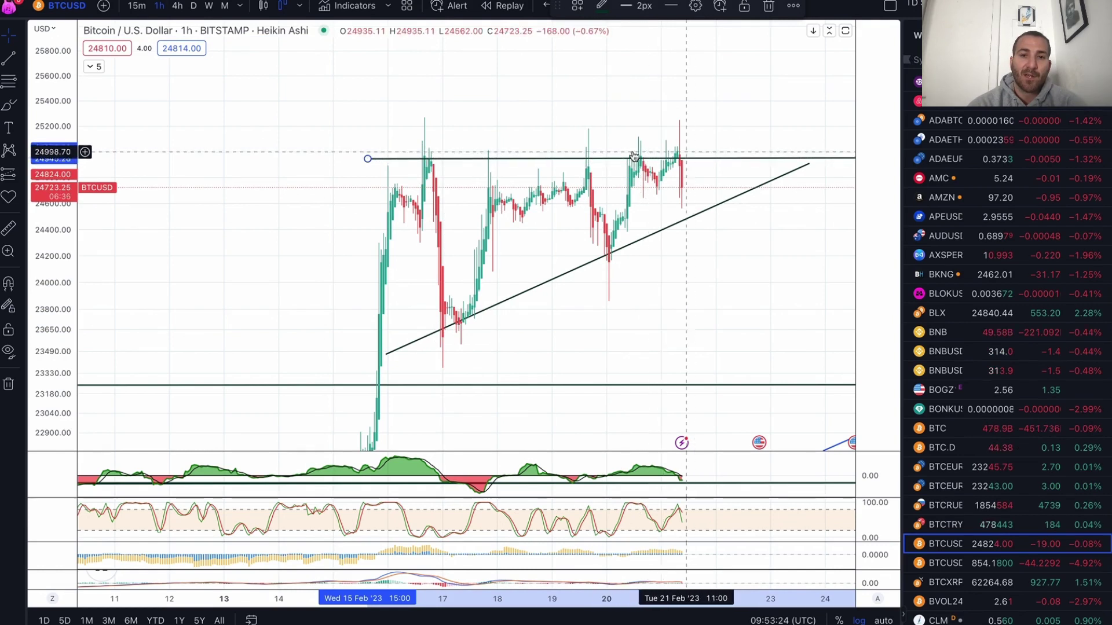
left_click(585, 165)
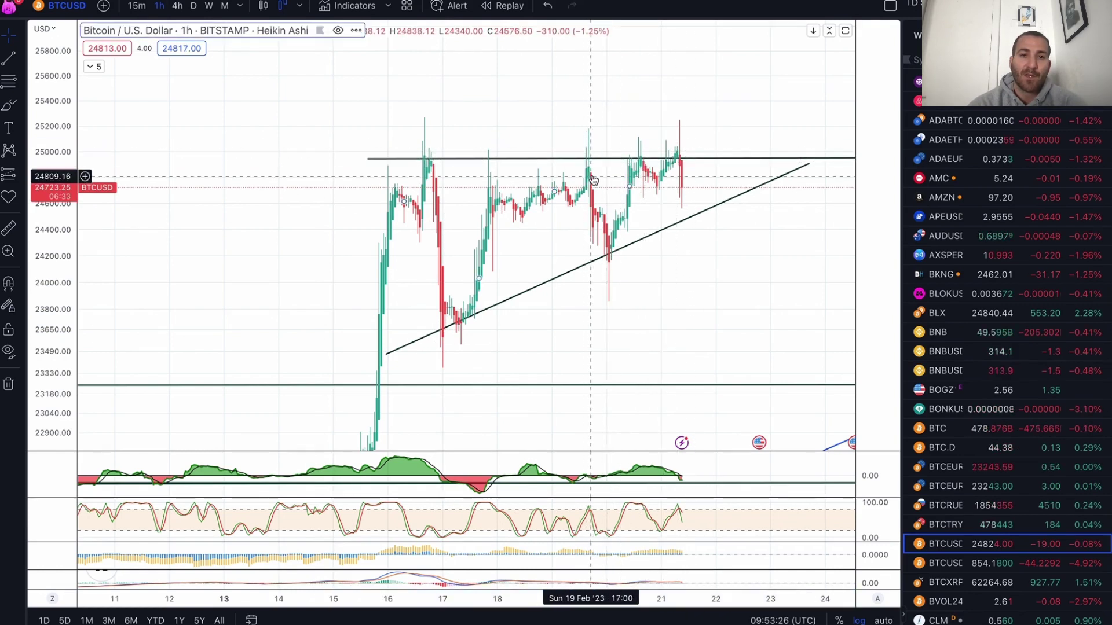
Step: Nudge the rising trend line slightly up and right, then recheck the resistance near 24945
left_click(461, 323)
left_click_drag(463, 326, 465, 322)
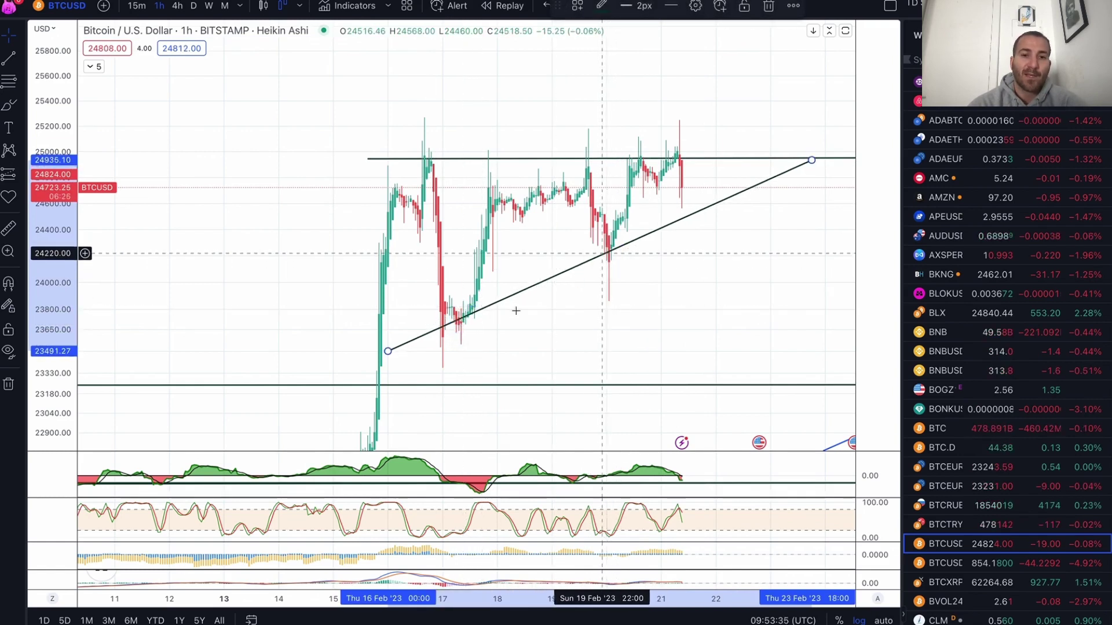
left_click(619, 249)
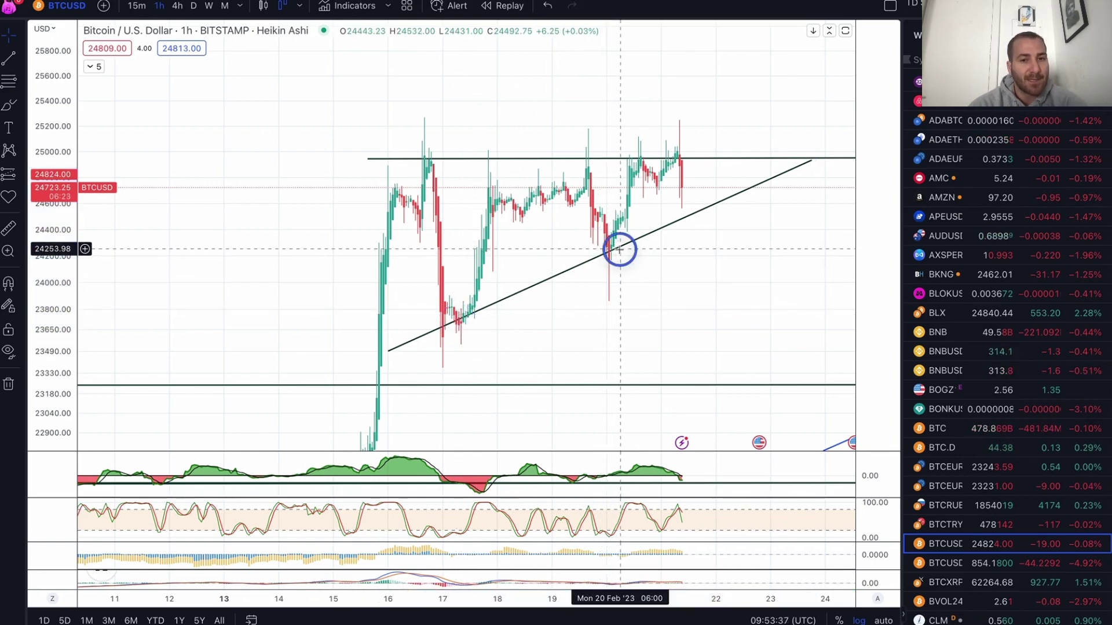
left_click(640, 158)
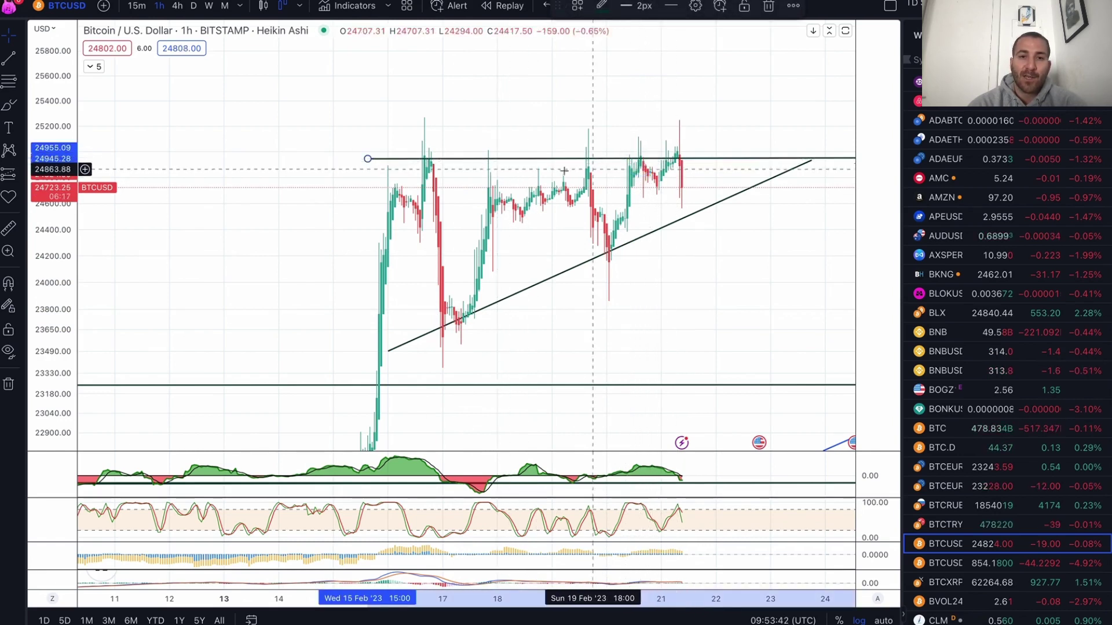
left_click(676, 161)
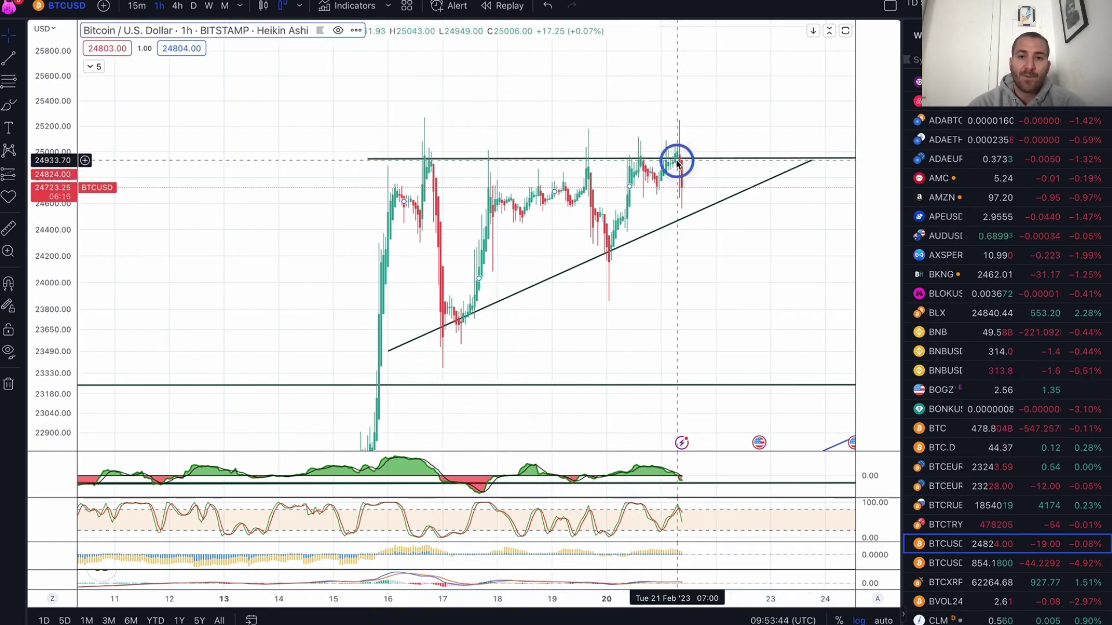
left_click(681, 217)
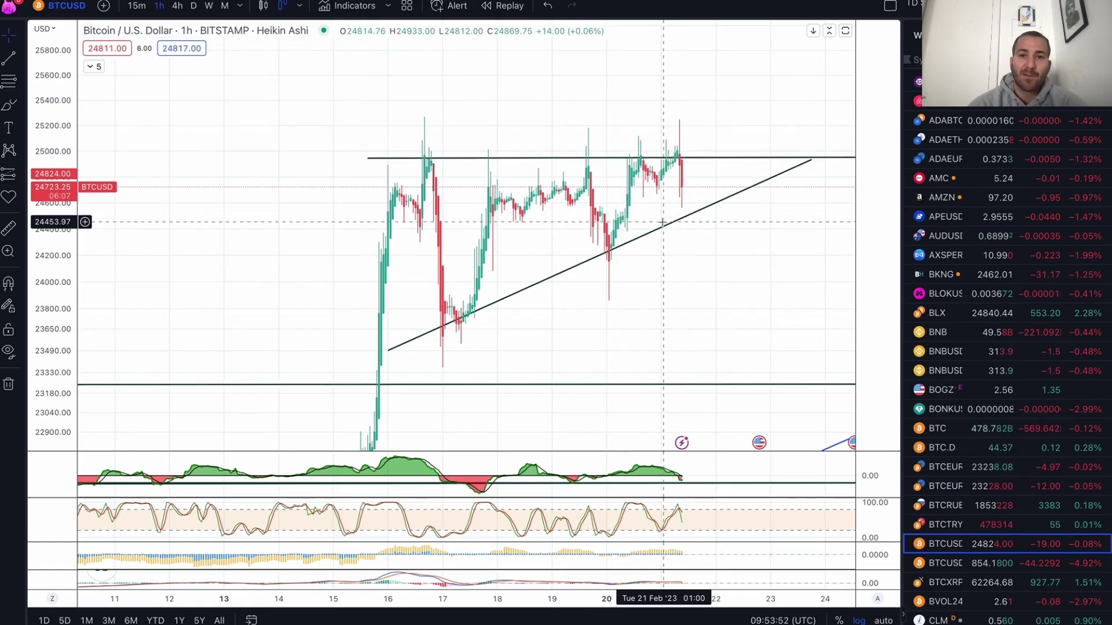
scroll(699, 226, "right", 3)
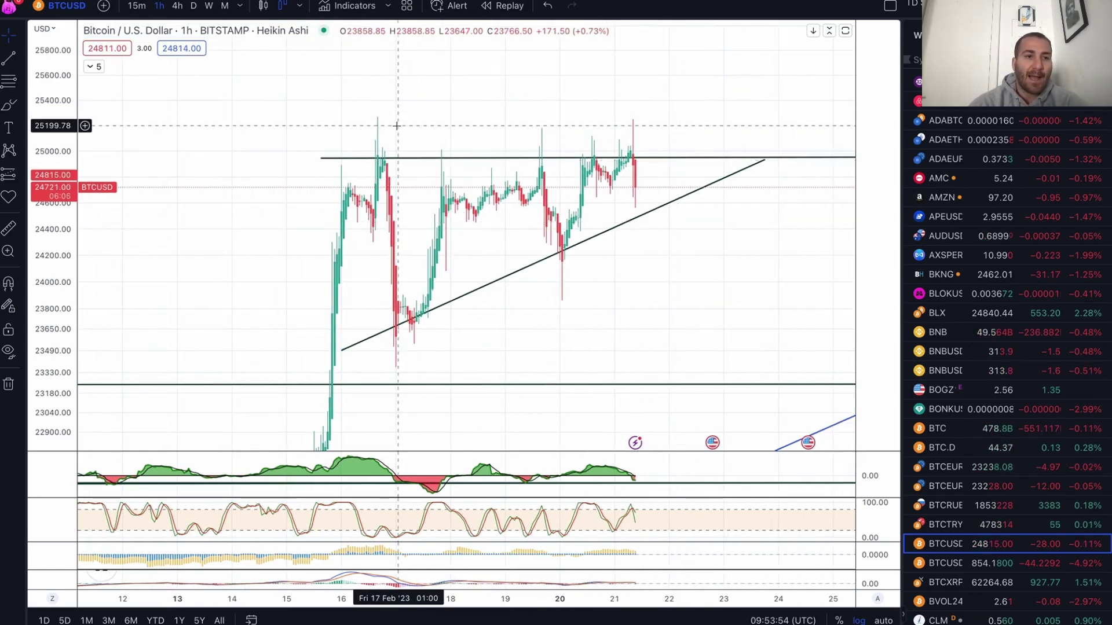
Step: Brush an orange path dipping to the trend line, then breaking above resistance toward 25760
left_click(637, 184)
mouse_move(637, 185)
left_mouse_down()
mouse_move(643, 167)
mouse_move(662, 203)
mouse_move(677, 162)
mouse_move(704, 181)
mouse_move(724, 158)
mouse_move(753, 56)
left_mouse_up()
left_click(662, 205)
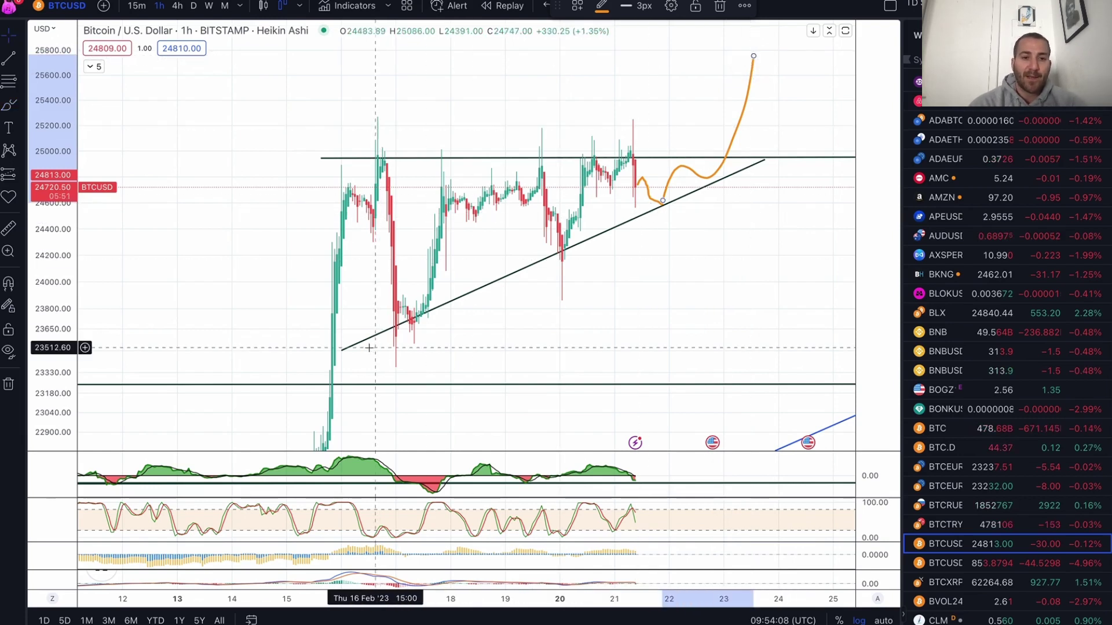
Step: Measure the earlier ~6% rally, then project a 6.04% move from the breakout to about 26478
left_click(319, 347, "shift")
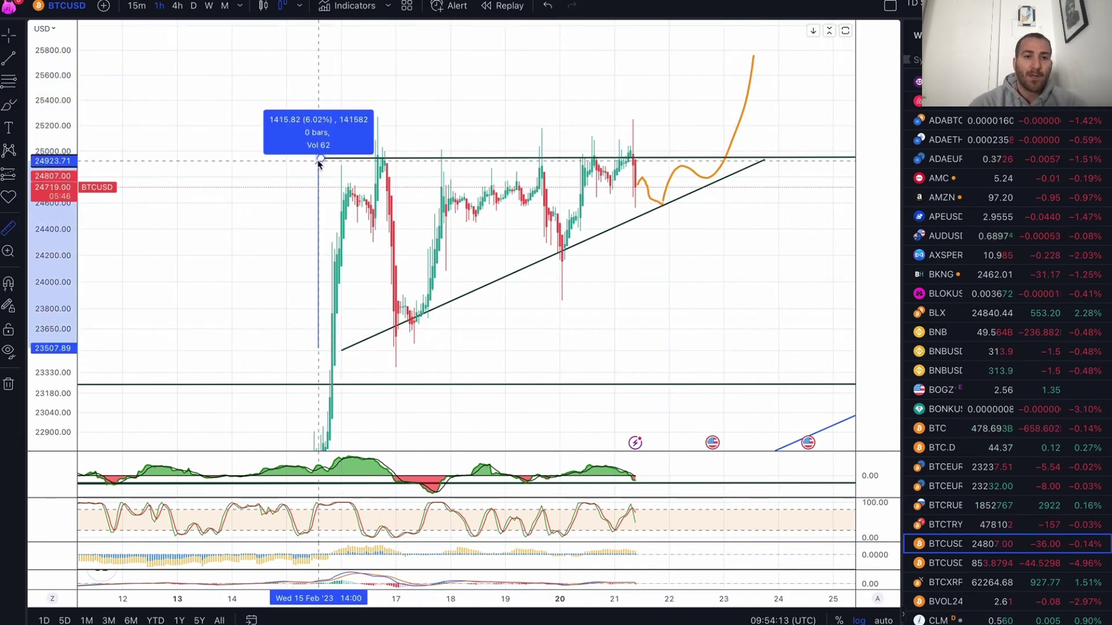
left_click(300, 161)
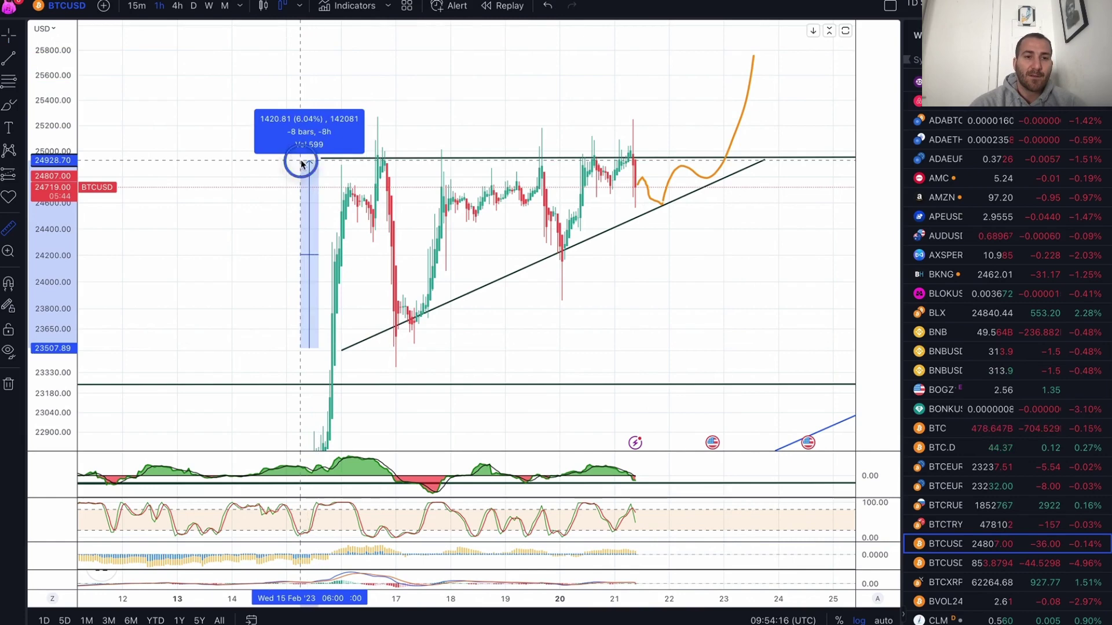
left_click_drag(46, 179, 44, 307)
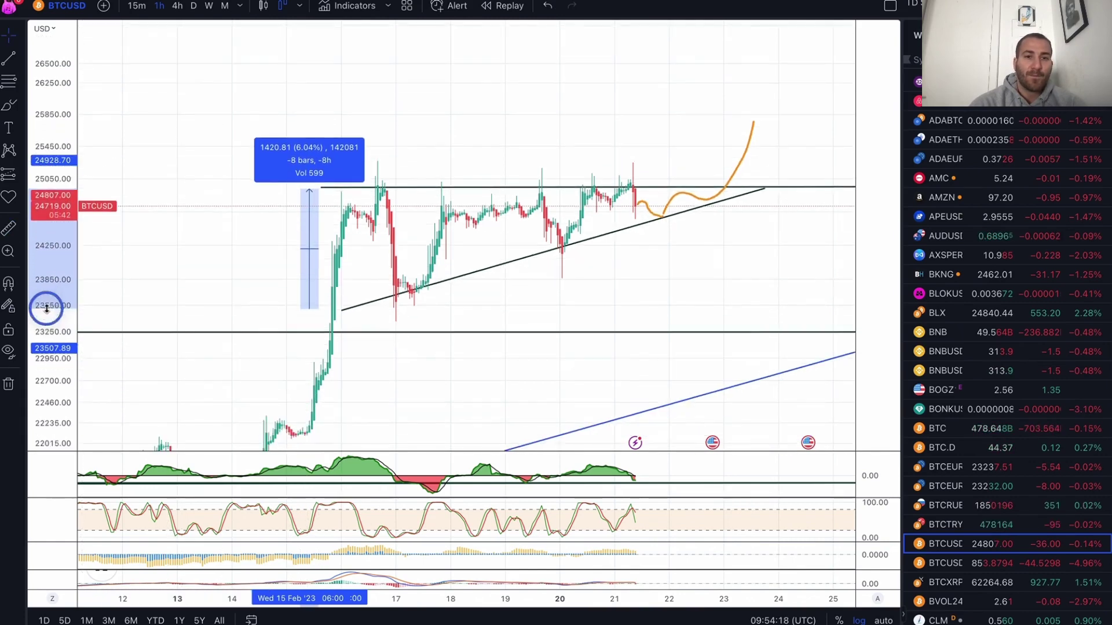
left_click(732, 181, "shift")
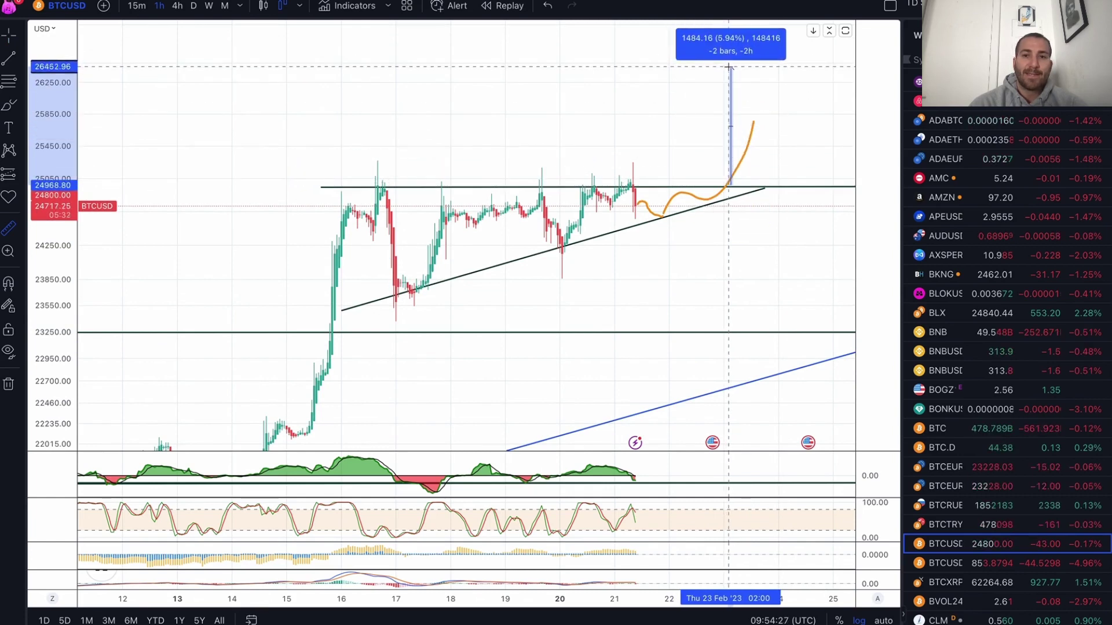
left_click(730, 65)
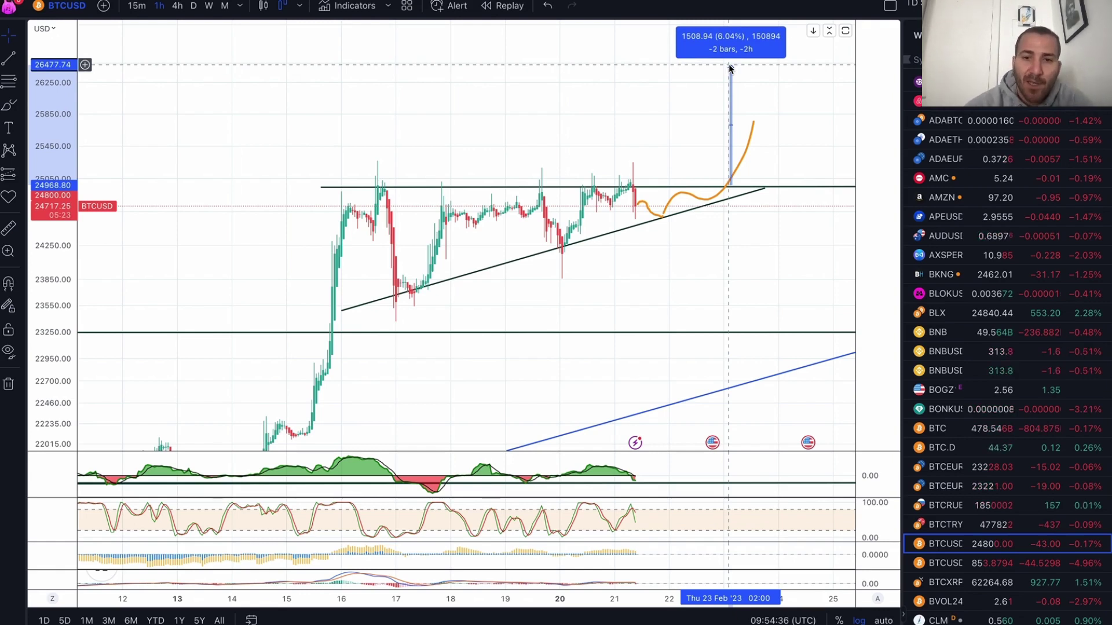
left_click(730, 66)
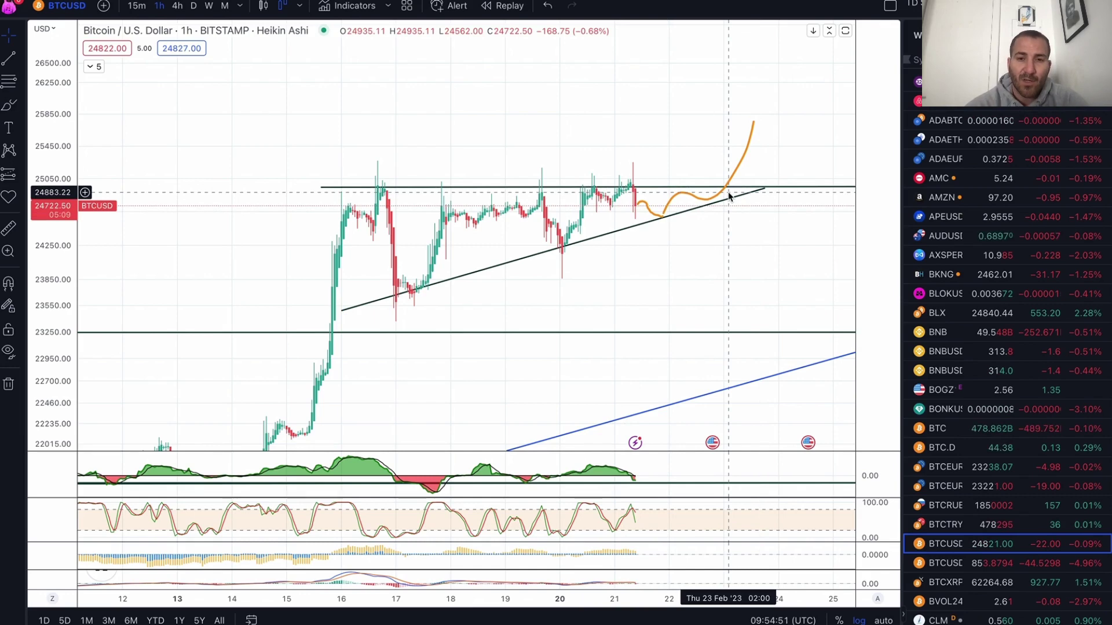
Step: Scroll to compress the time axis of the published BTCUSD hourly chart
scroll(706, 219, "down", 2)
scroll(705, 219, "down", 3)
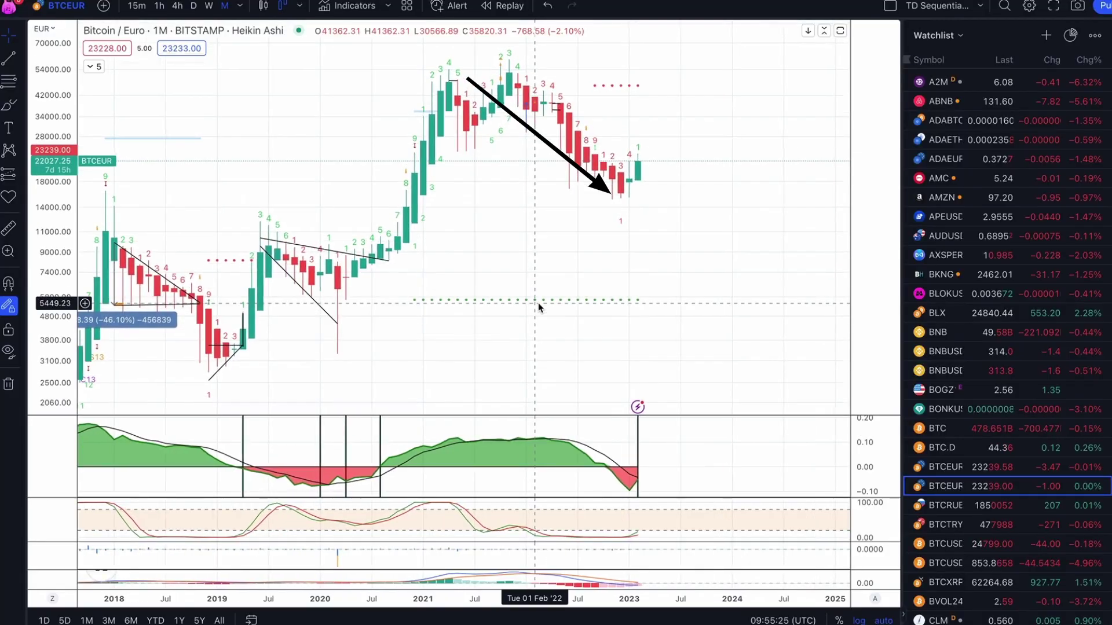
Step: Zoom the monthly BTCEUR chart, measure the latest rally at about 21.5%, and remove the black arrow
scroll(539, 307, "up", 3)
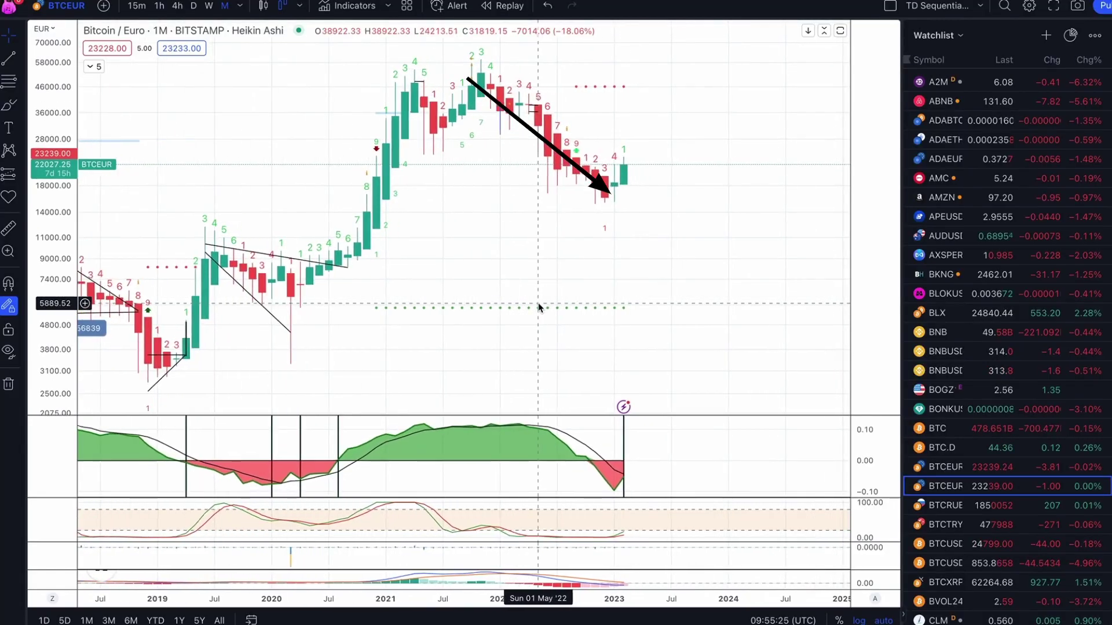
scroll(539, 307, "up", 2)
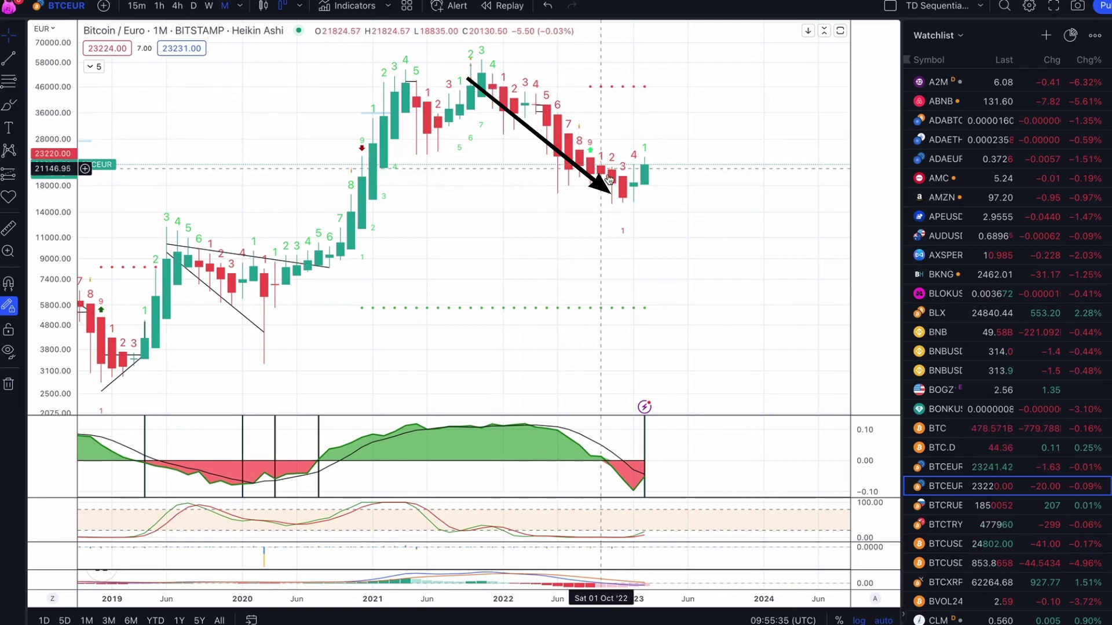
left_click(637, 189)
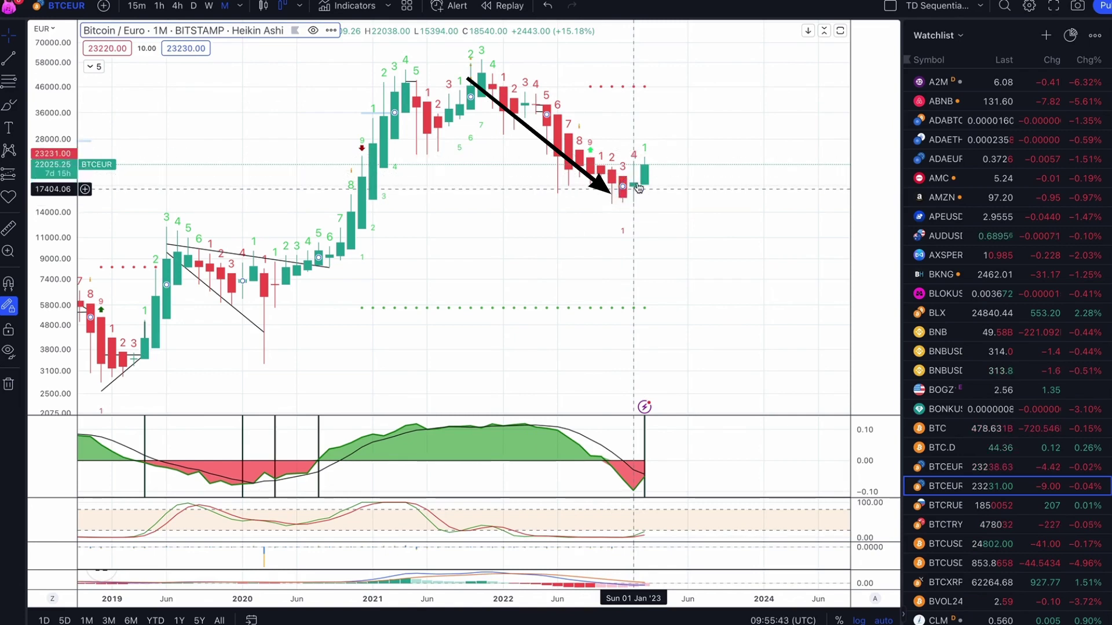
left_click(646, 173)
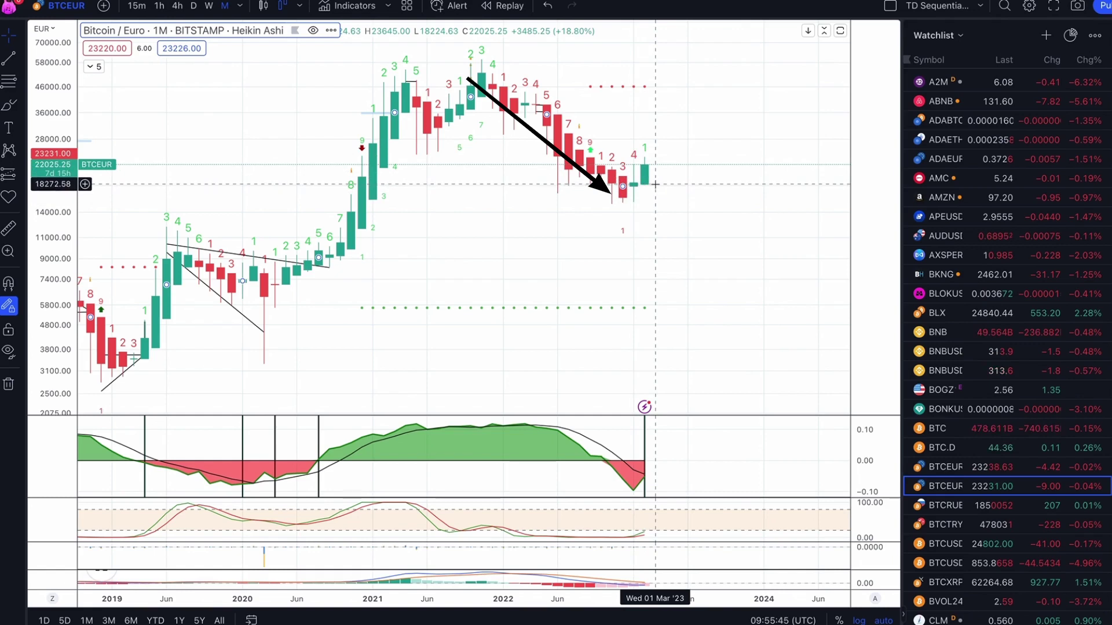
left_click(655, 185, "shift")
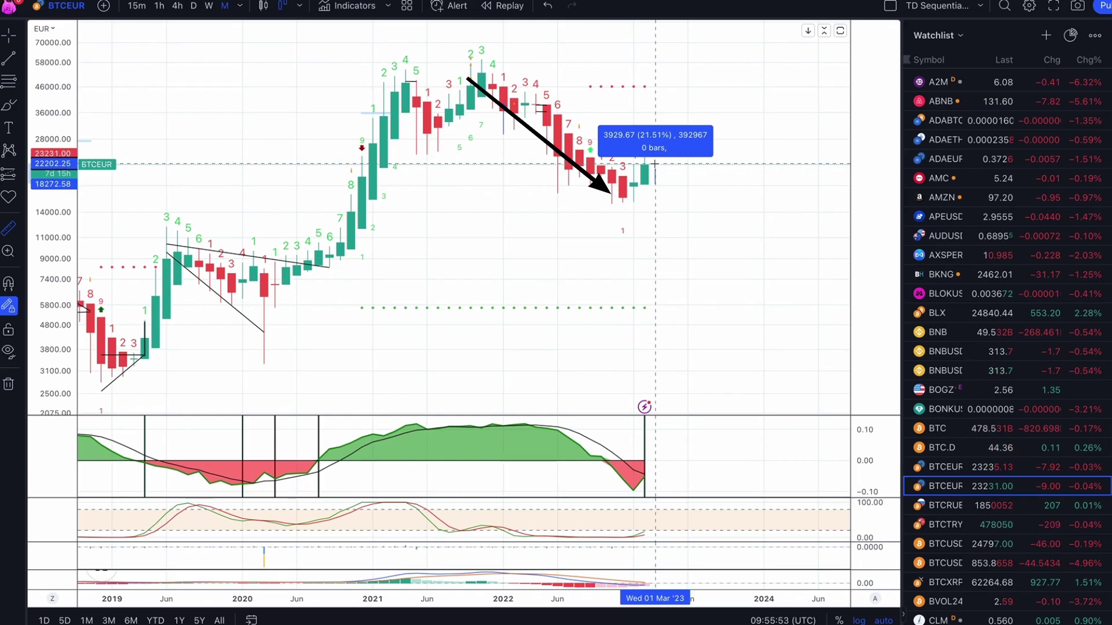
key("Escape")
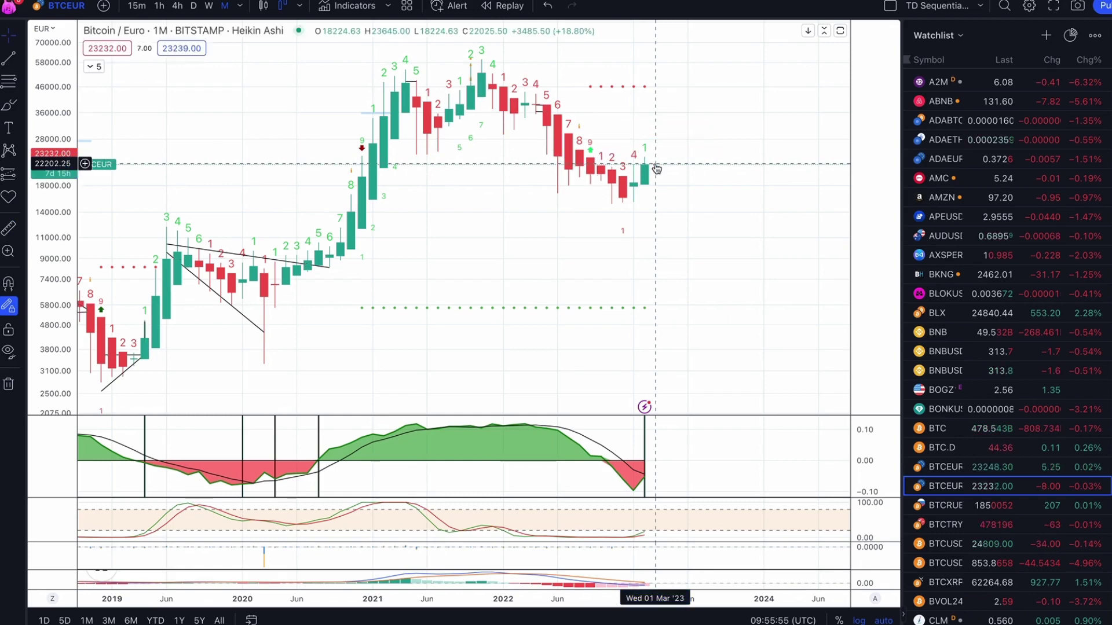
scroll(261, 359, "left", 5)
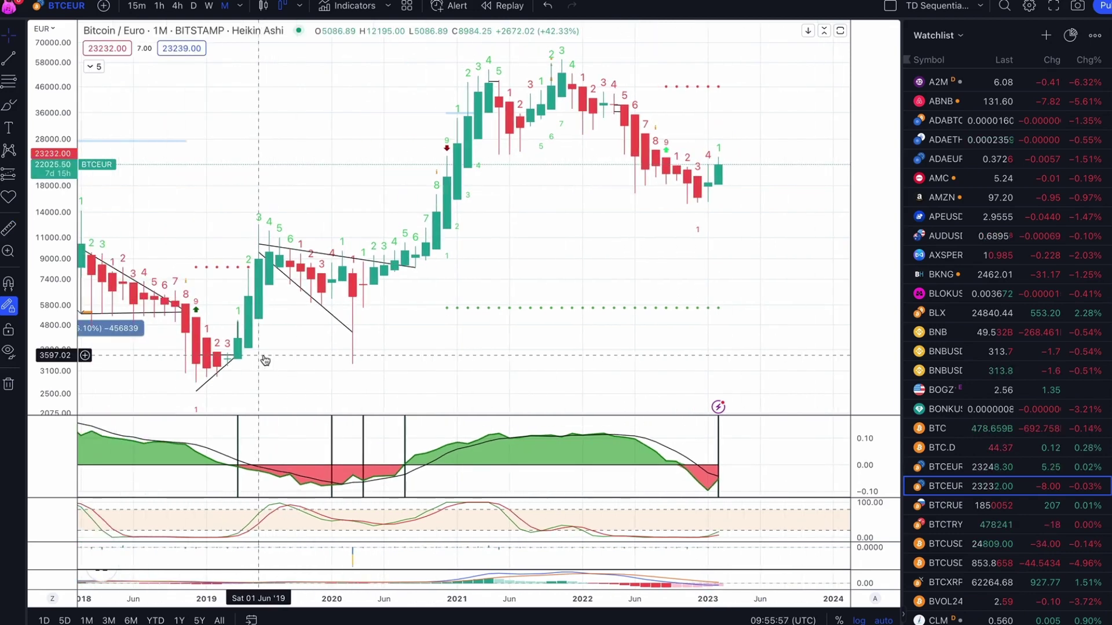
Step: Shift the trend line under the 2019 low up slightly and try measuring the bounce from it
left_click(225, 366)
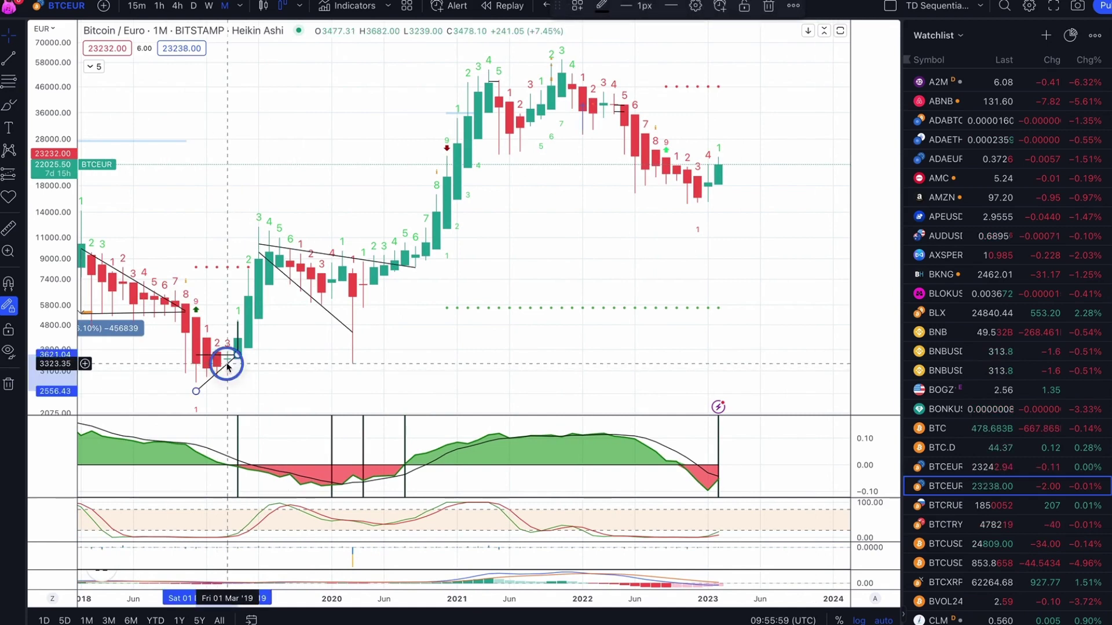
left_click_drag(227, 364, 230, 363)
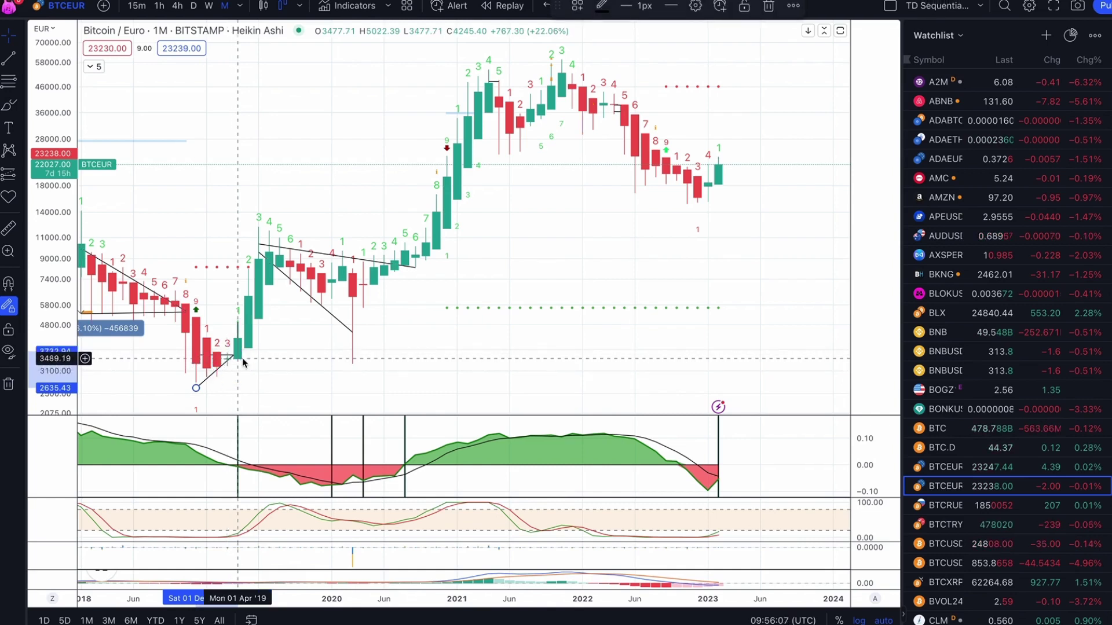
left_click(243, 363)
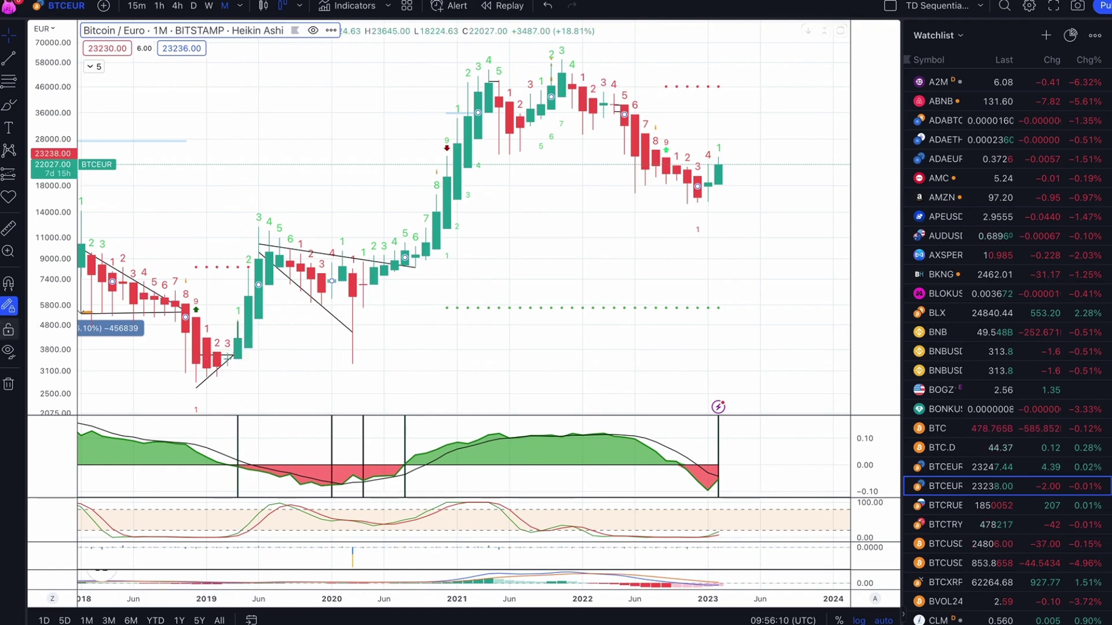
left_click(5, 231)
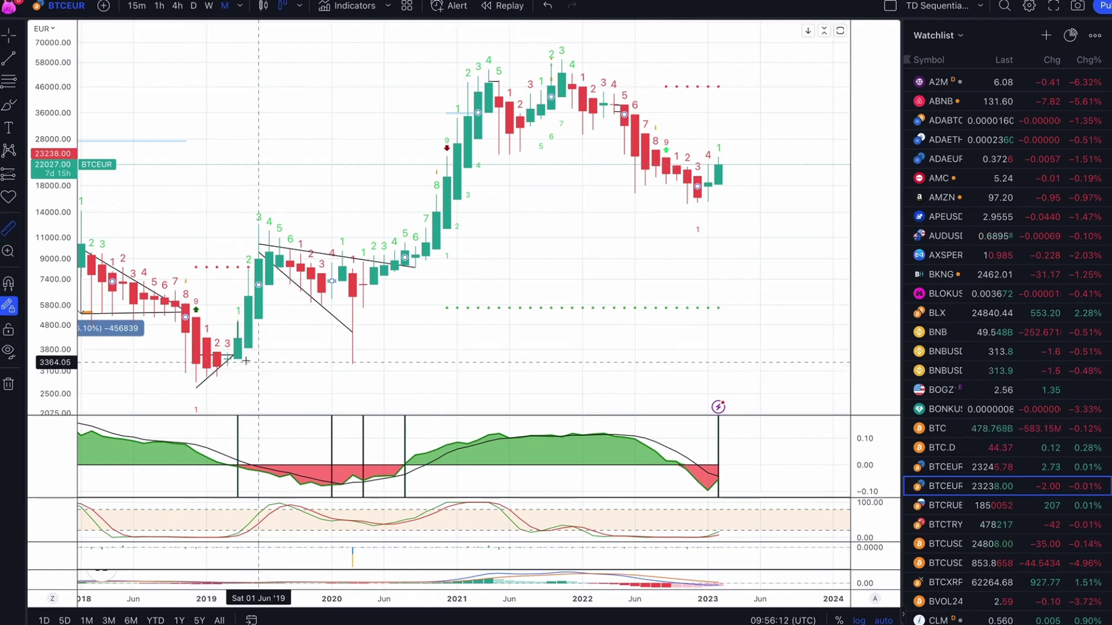
left_click(238, 360)
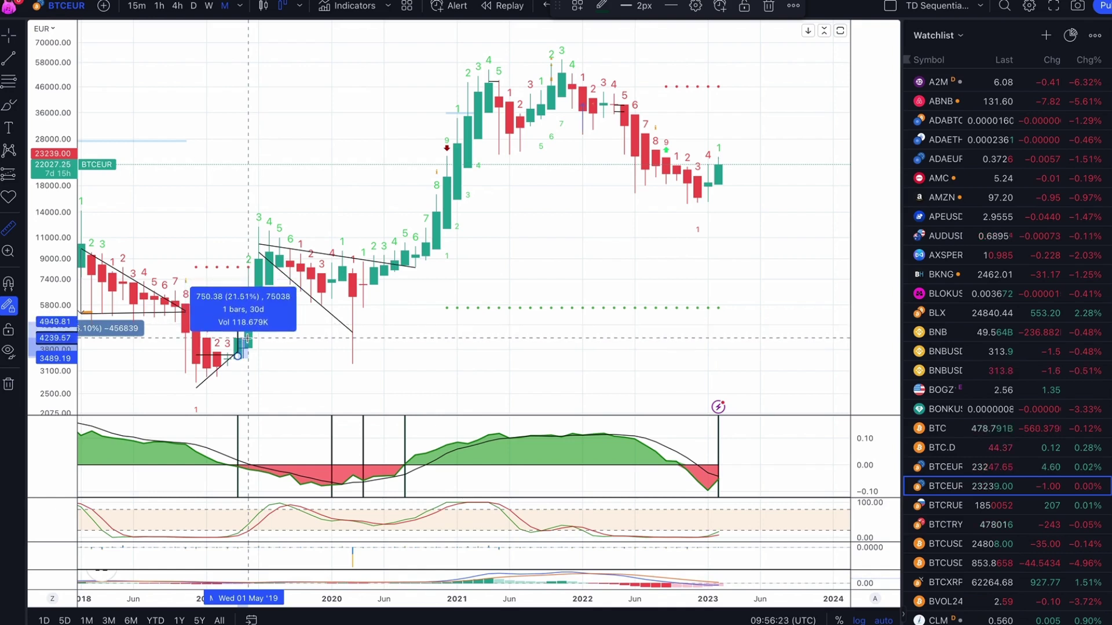
key("Escape")
scroll(262, 383, "down", 1)
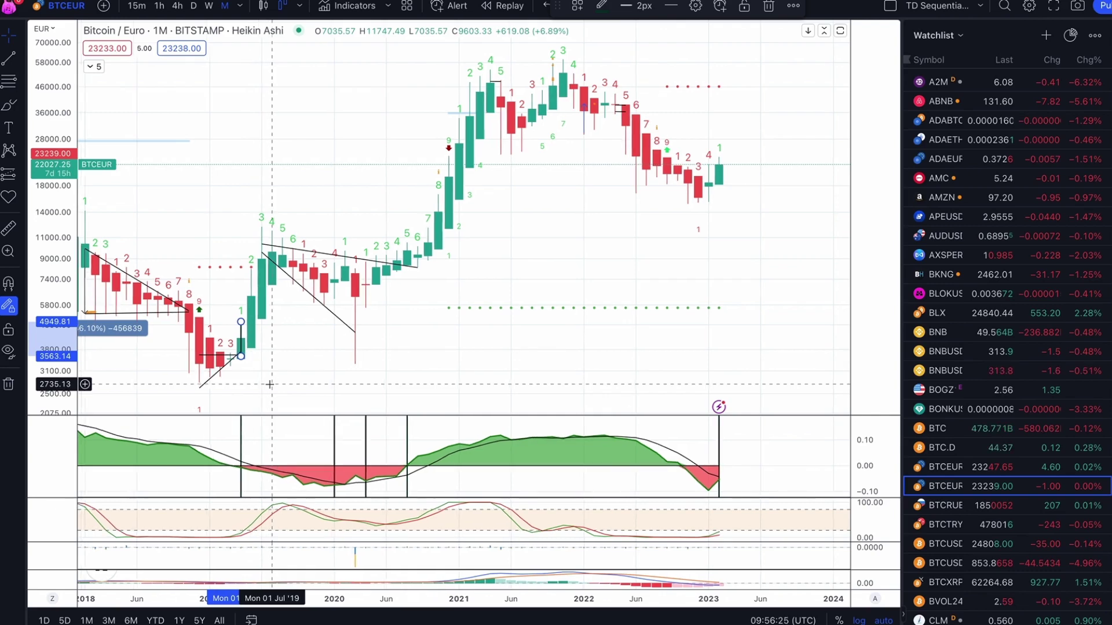
Step: Clear the drawing and series selections and switch BTCEUR to 1W candles
left_click(725, 143)
left_click(725, 141)
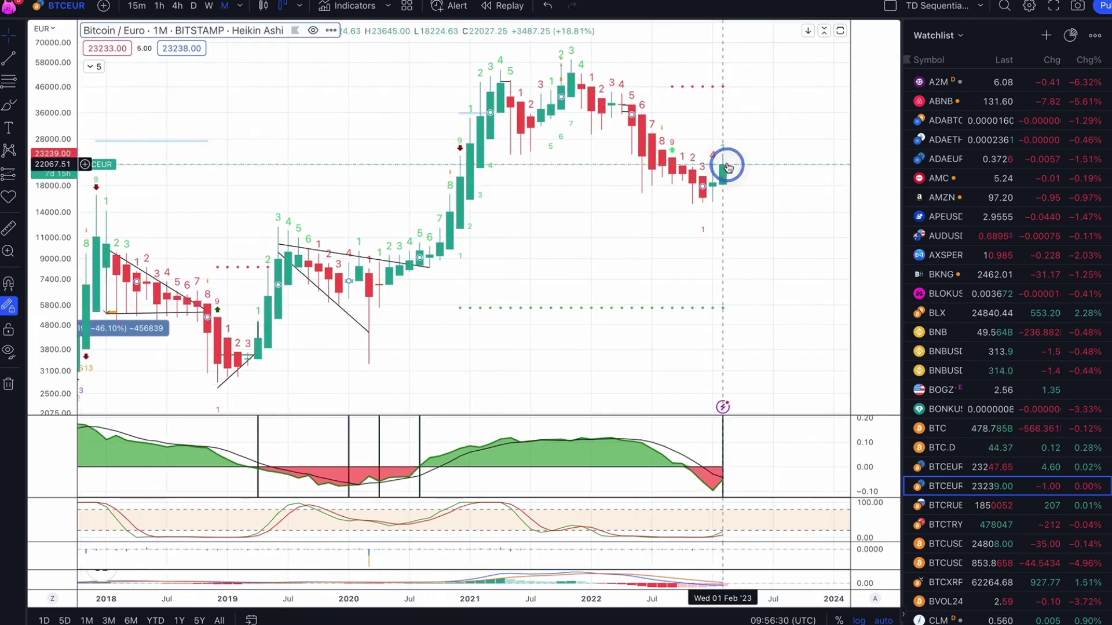
left_click(718, 168)
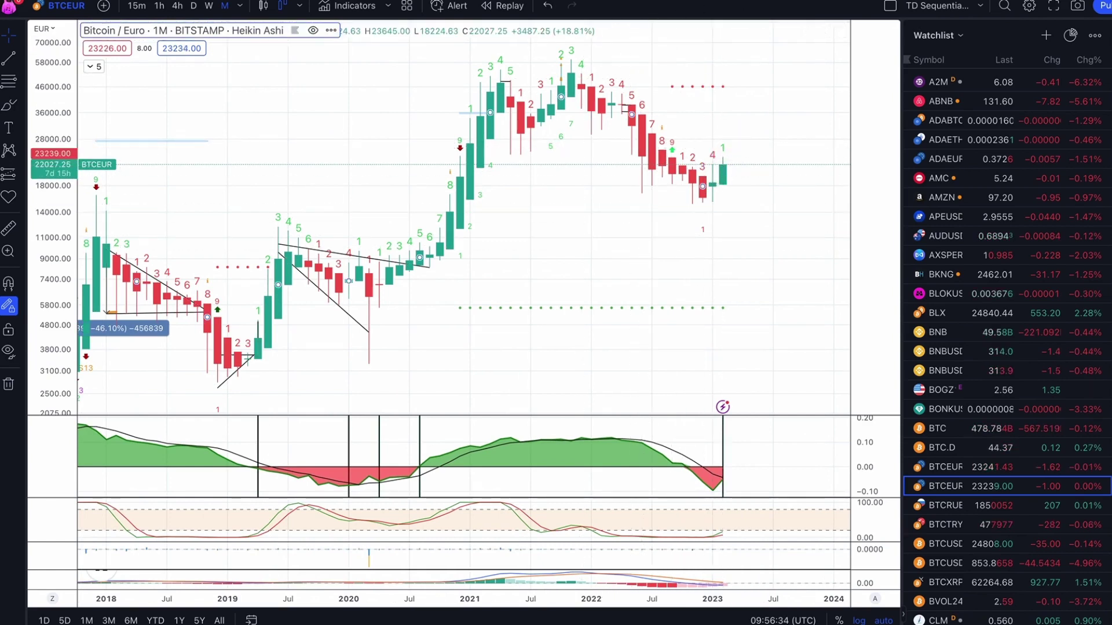
left_click(727, 174)
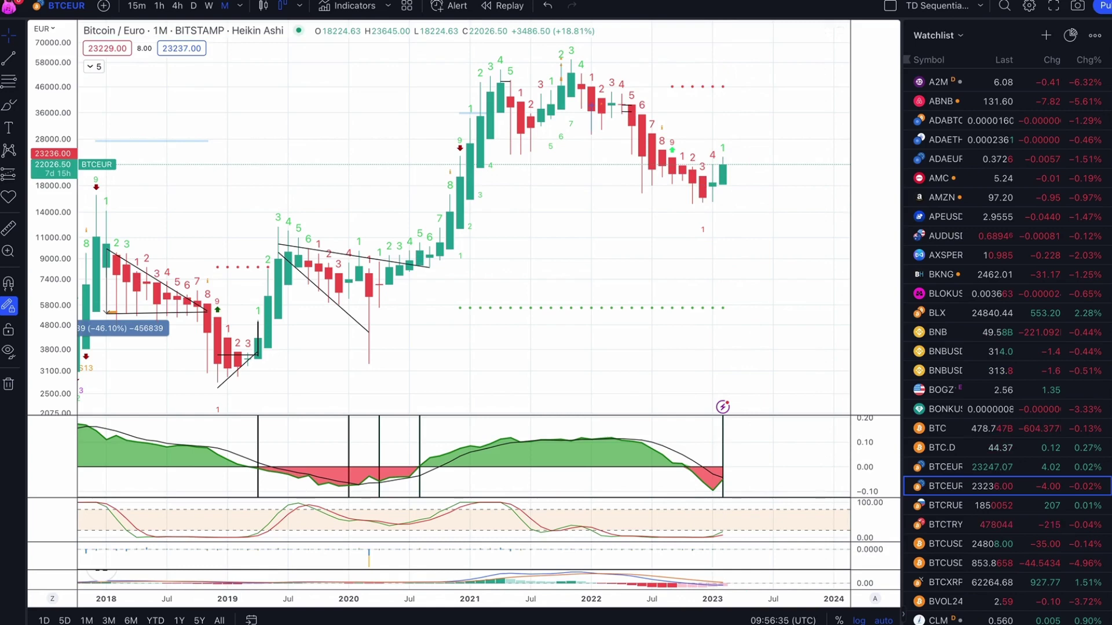
key("w")
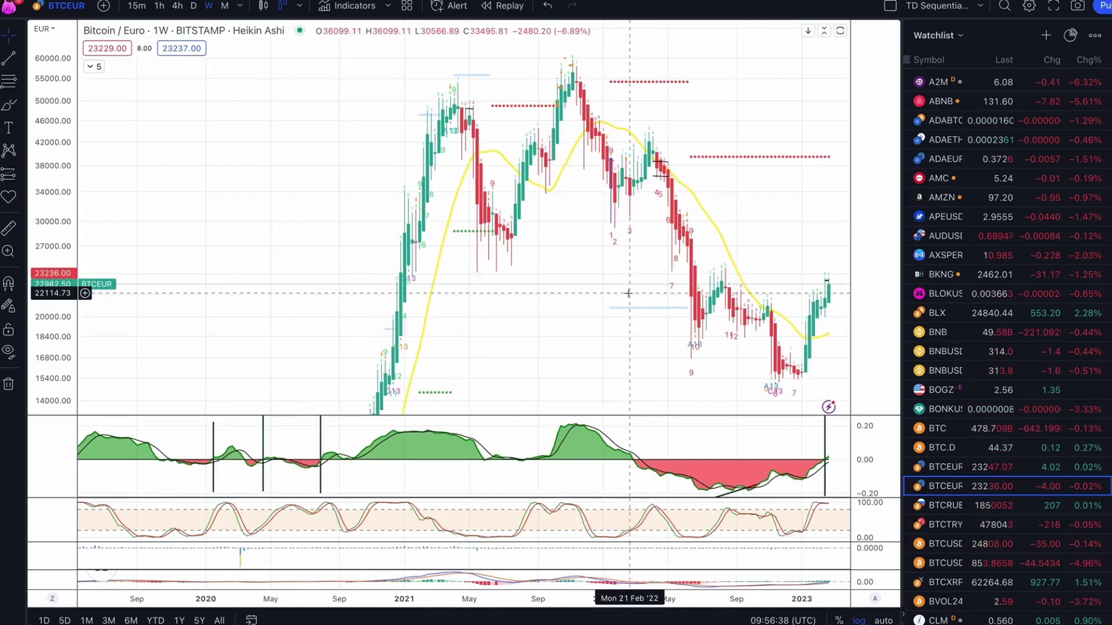
Step: Inspect the February–March 2023 weekly candles, then switch to the daily BTCEUR layout
scroll(628, 294, "up", 5)
scroll(627, 294, "right", 3)
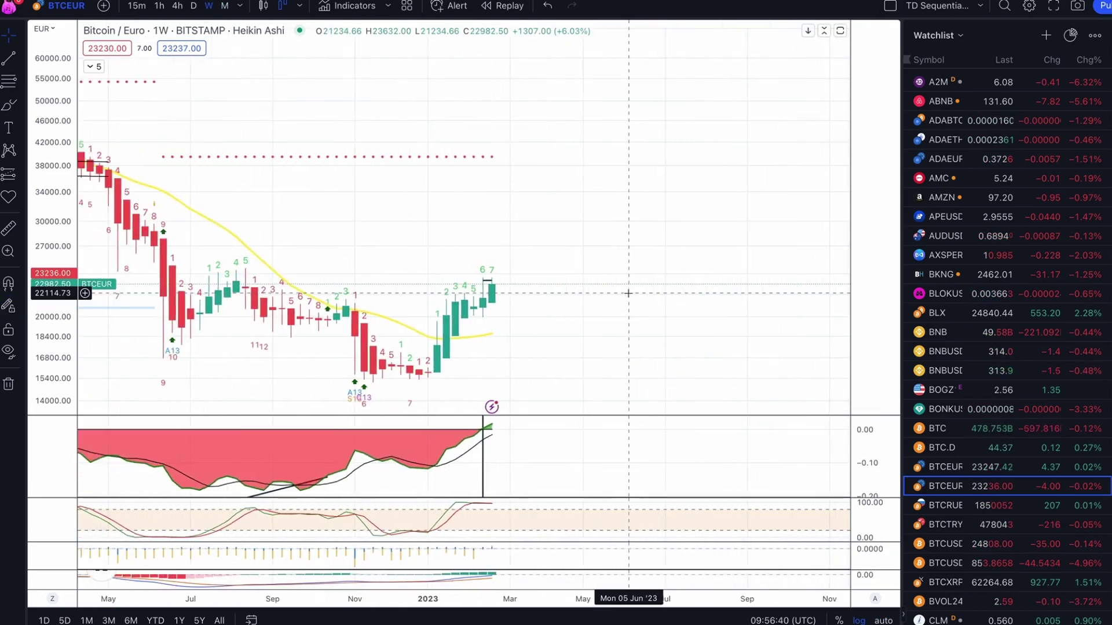
scroll(628, 294, "up", 1)
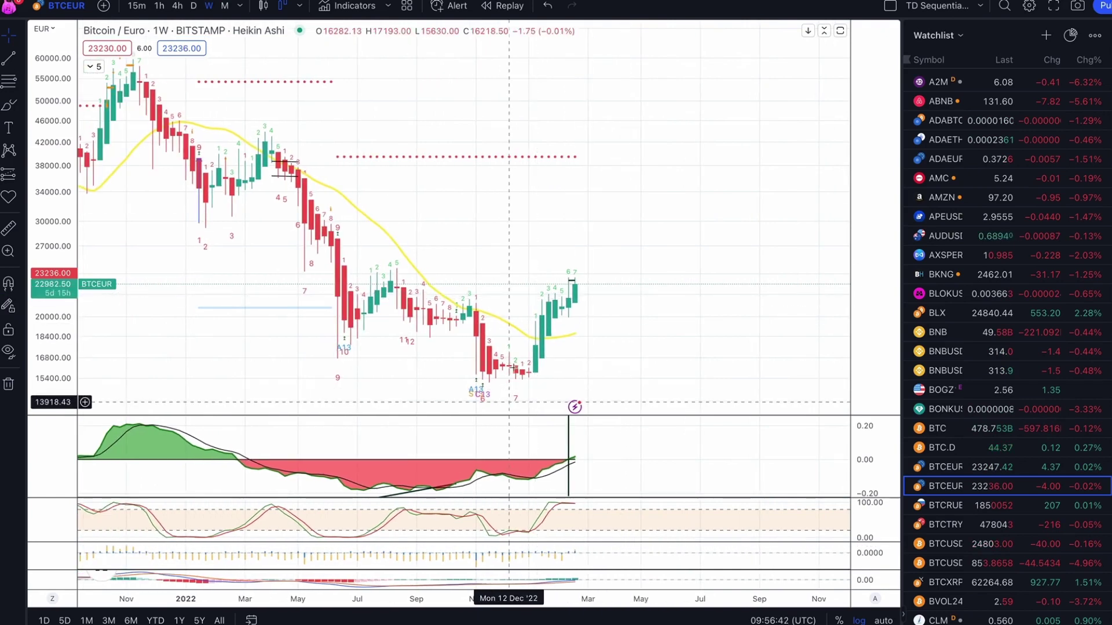
left_click(538, 374)
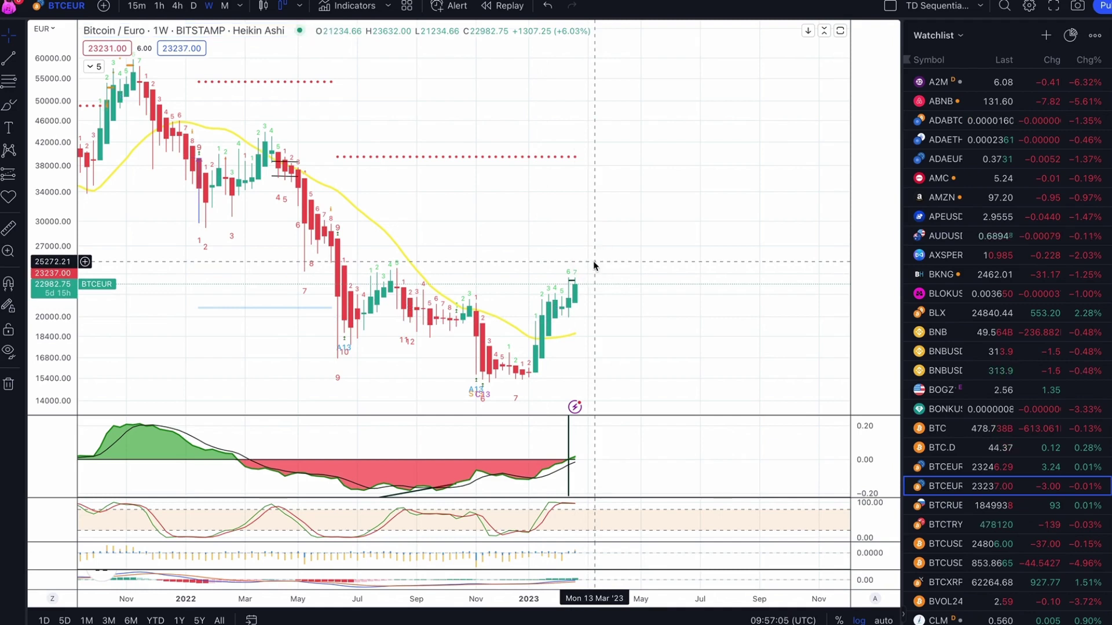
left_click(572, 282)
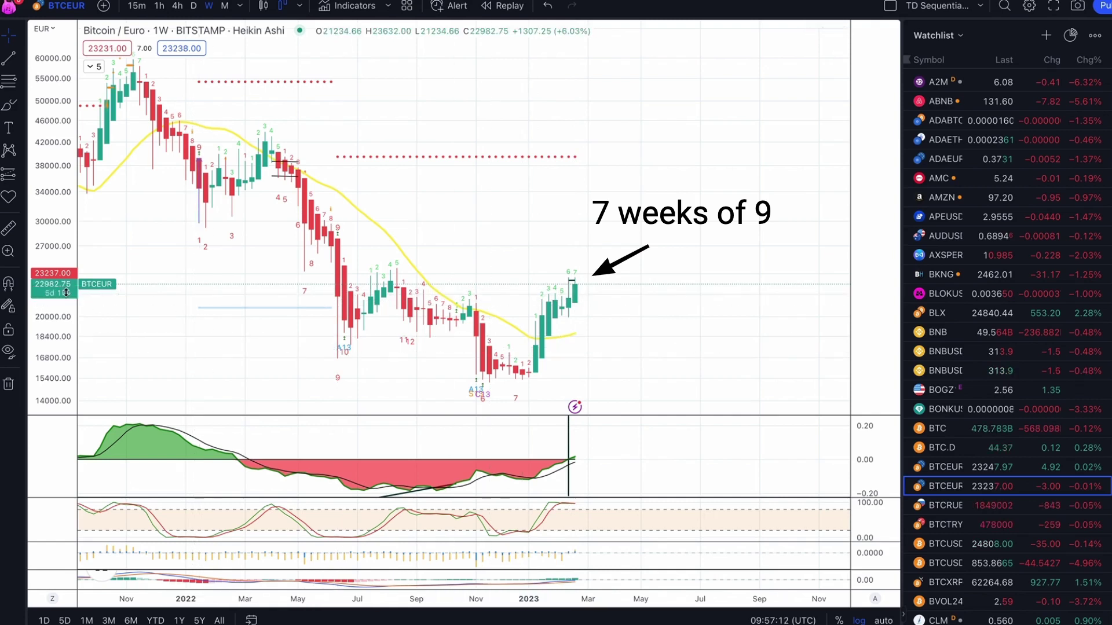
left_click(579, 277)
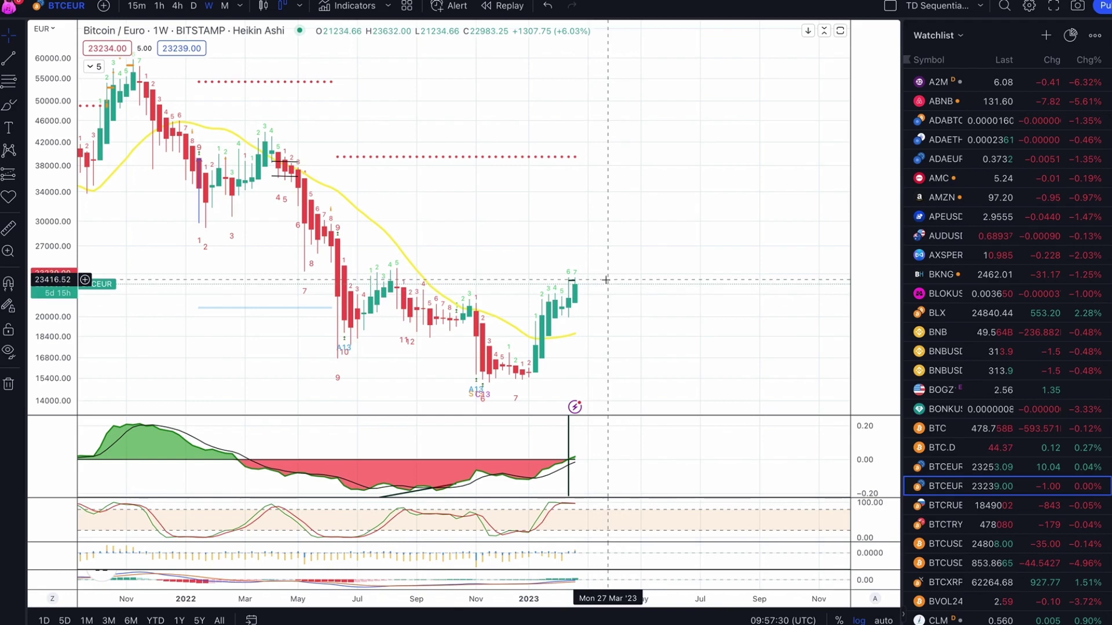
left_click(586, 265)
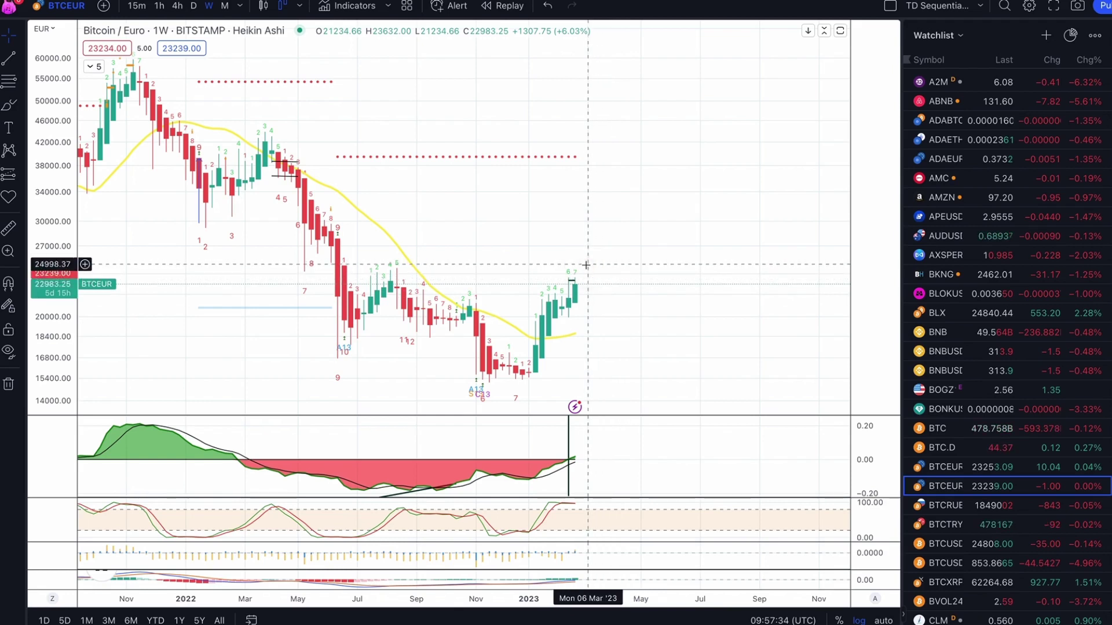
left_click(570, 282)
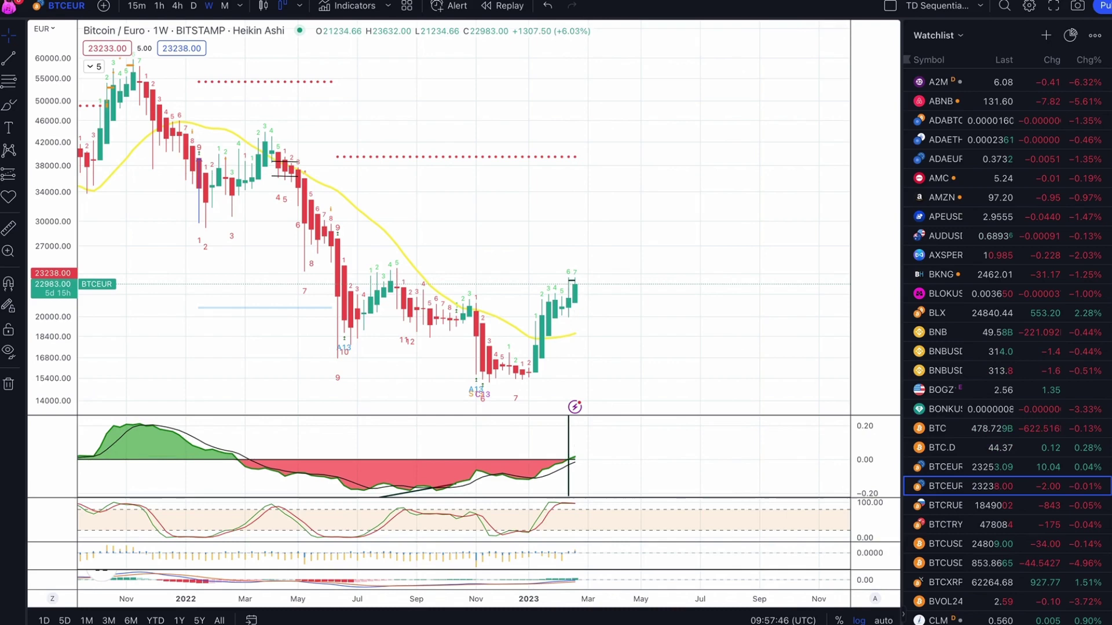
key("ctrl+Tab")
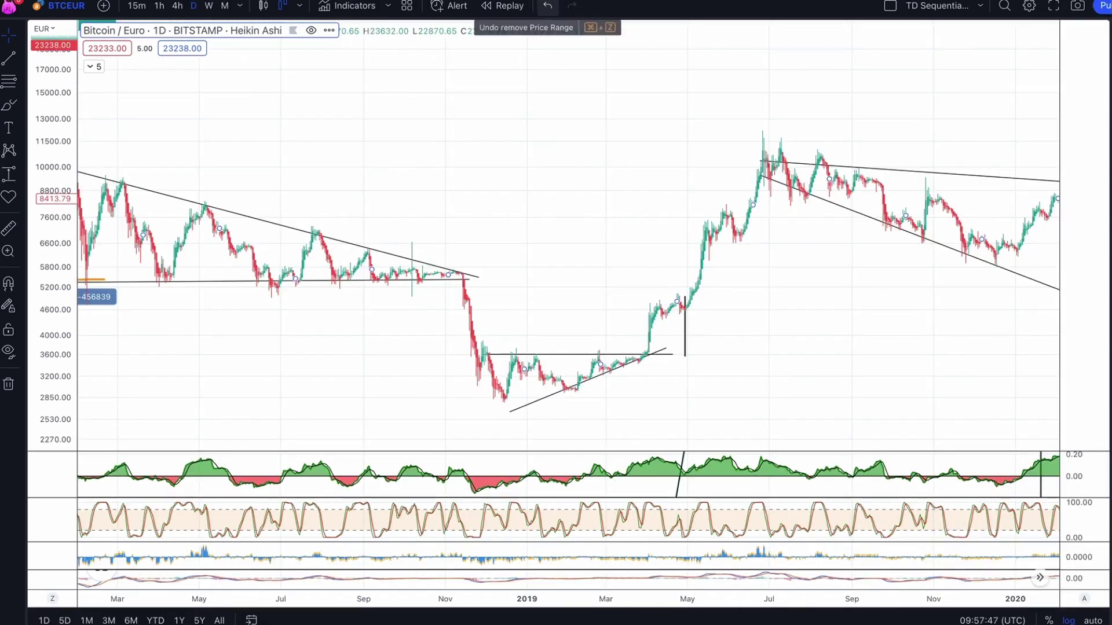
Step: Switch back to the weekly BTCEUR layout with the watchlist
key("ctrl+Tab")
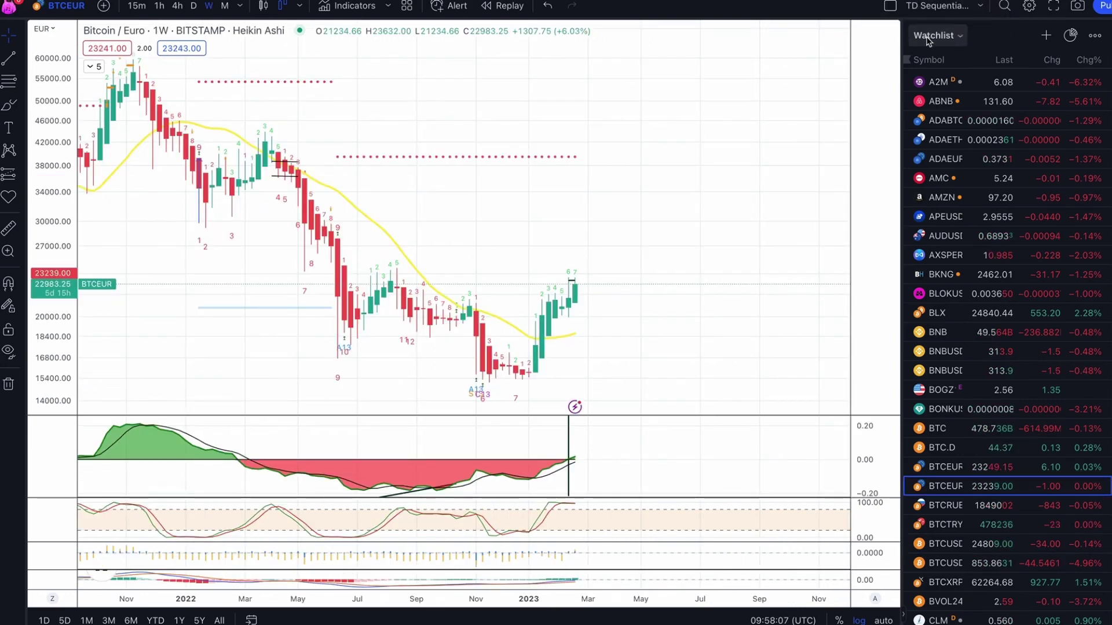
Step: Hide the watchlist, then draw a trial Fibonacci retracement from the Nov 2021 high and delete it
left_click(1107, 58)
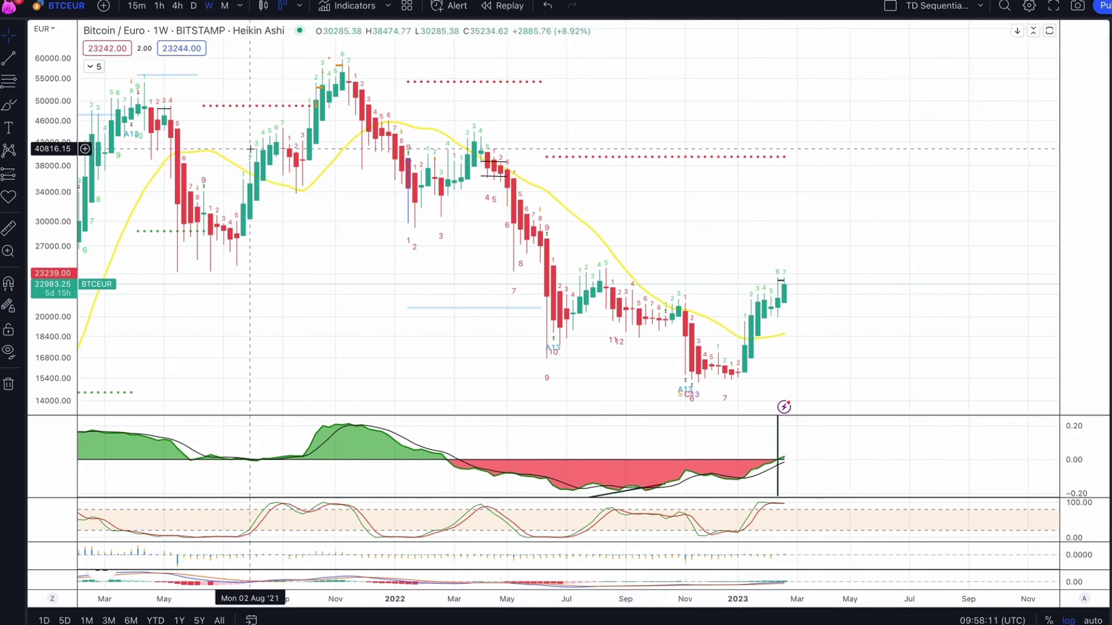
scroll(243, 145, "down", 1)
left_click(7, 83)
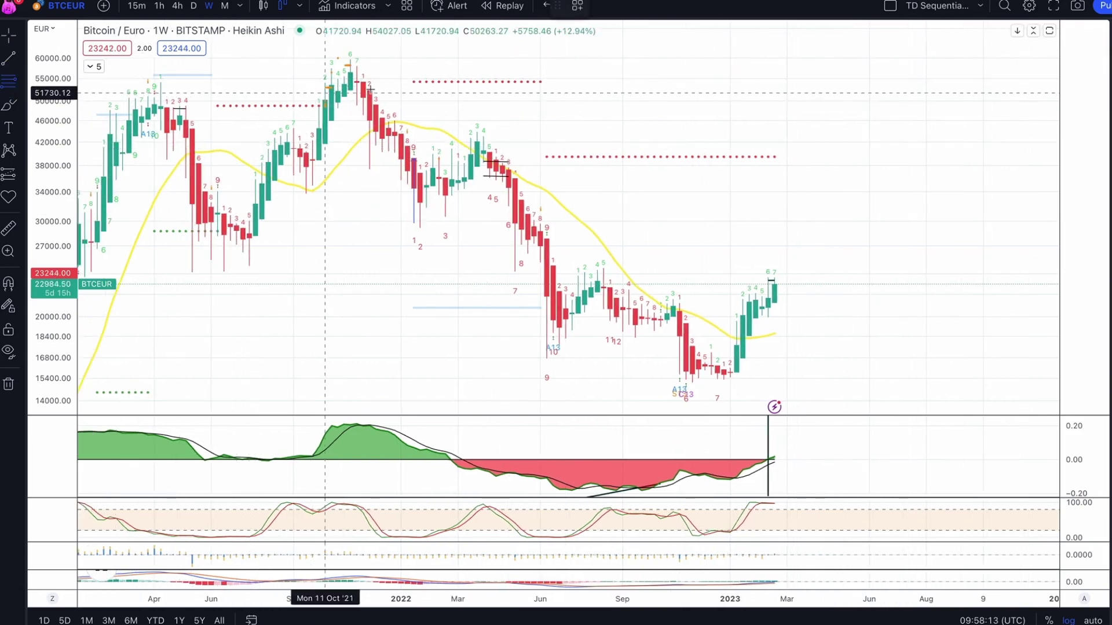
left_click(350, 70)
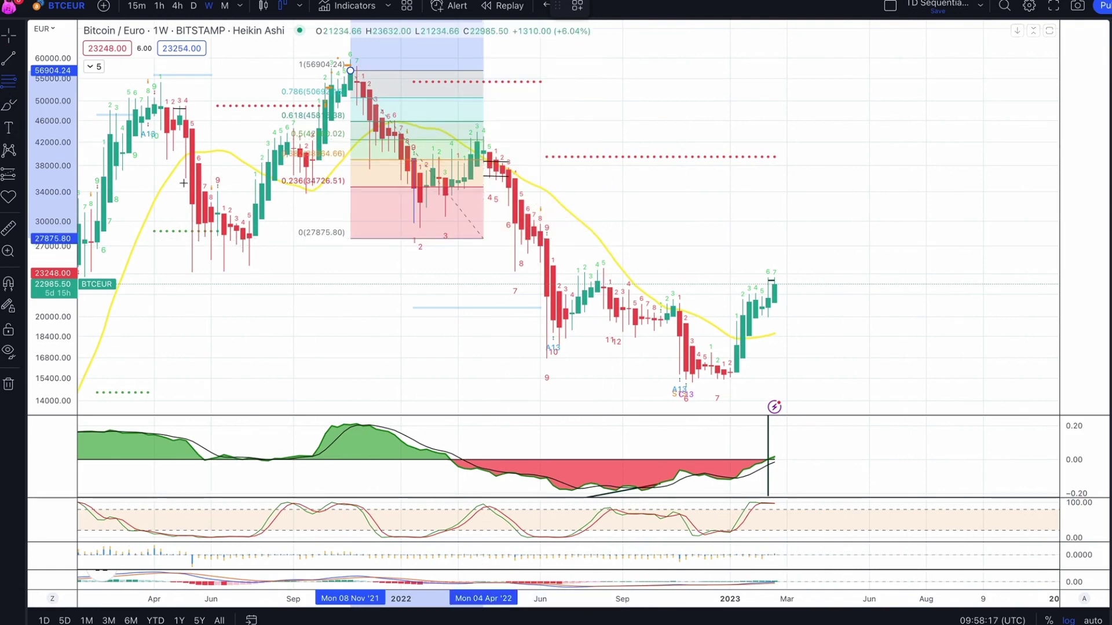
left_click(439, 247)
key("Delete")
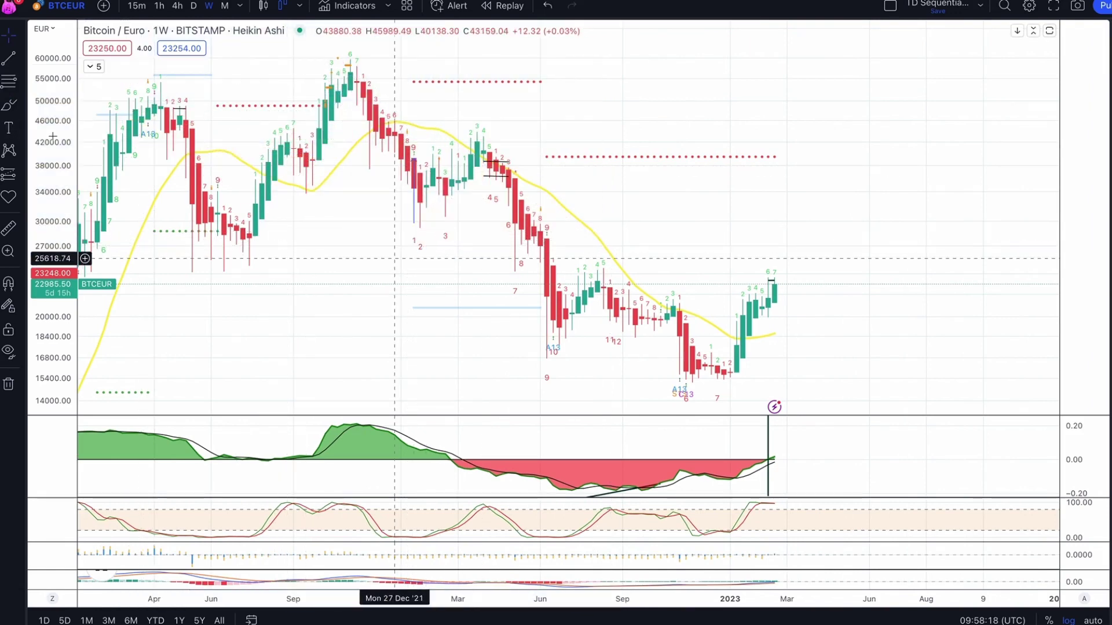
Step: Draw a Fibonacci retracement from the Jan 2023 low up to the 56749.46 peak
left_click(7, 84)
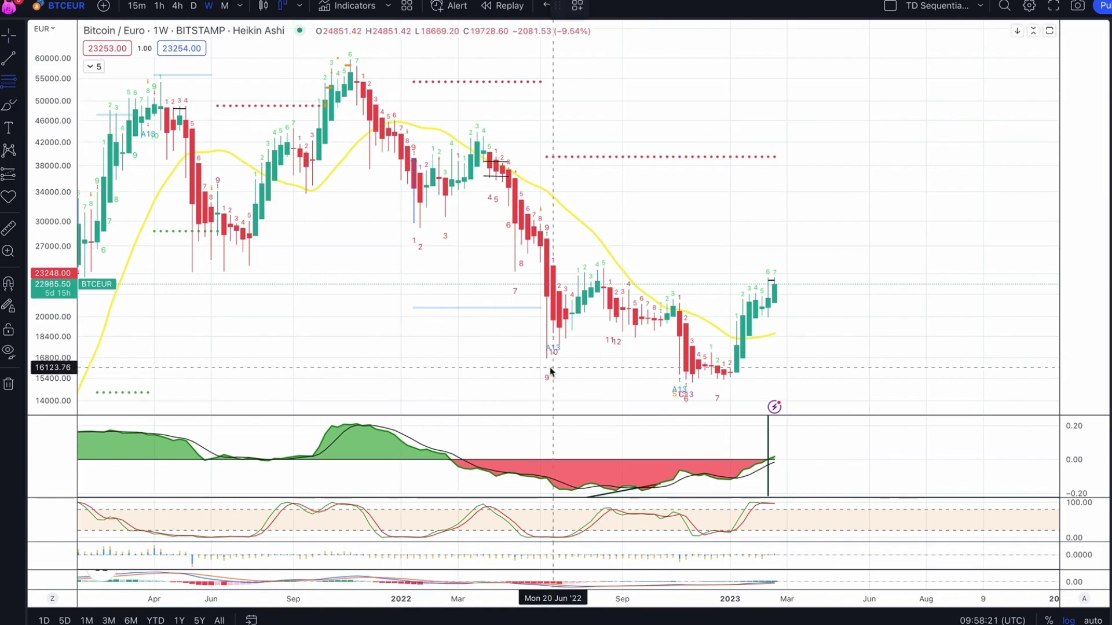
left_click(736, 374)
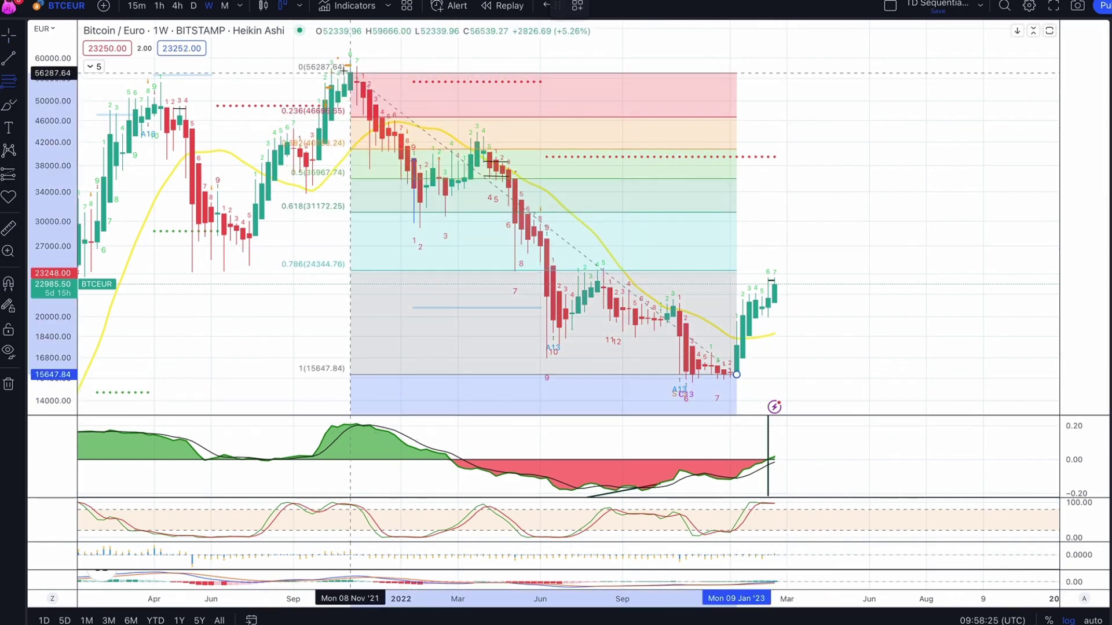
scroll(223, 71, "left", 5)
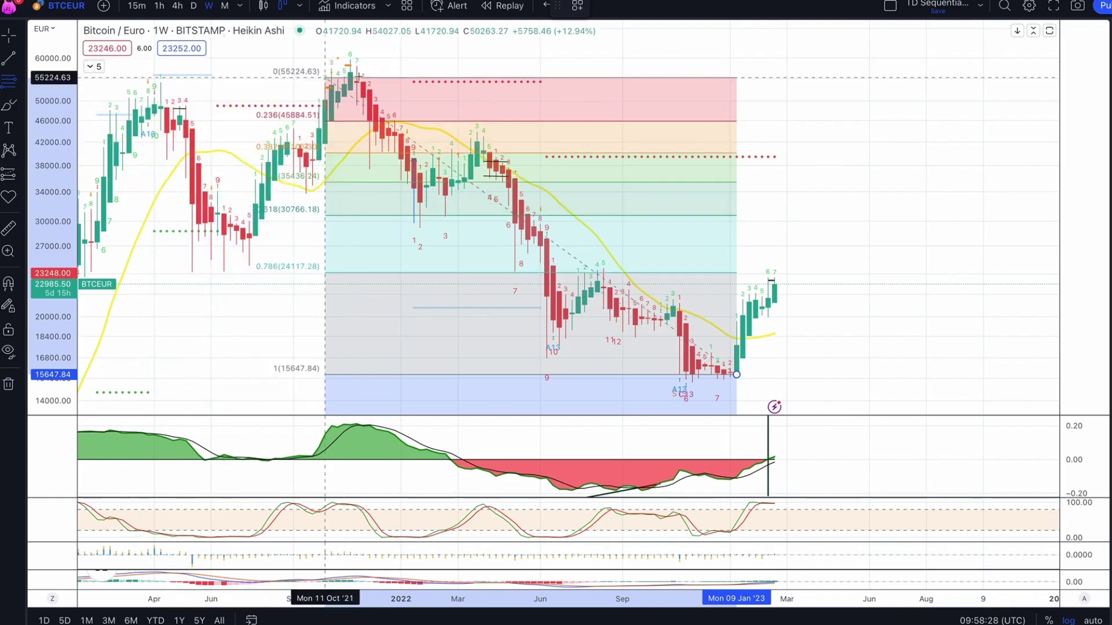
scroll(166, 82, "left", 2)
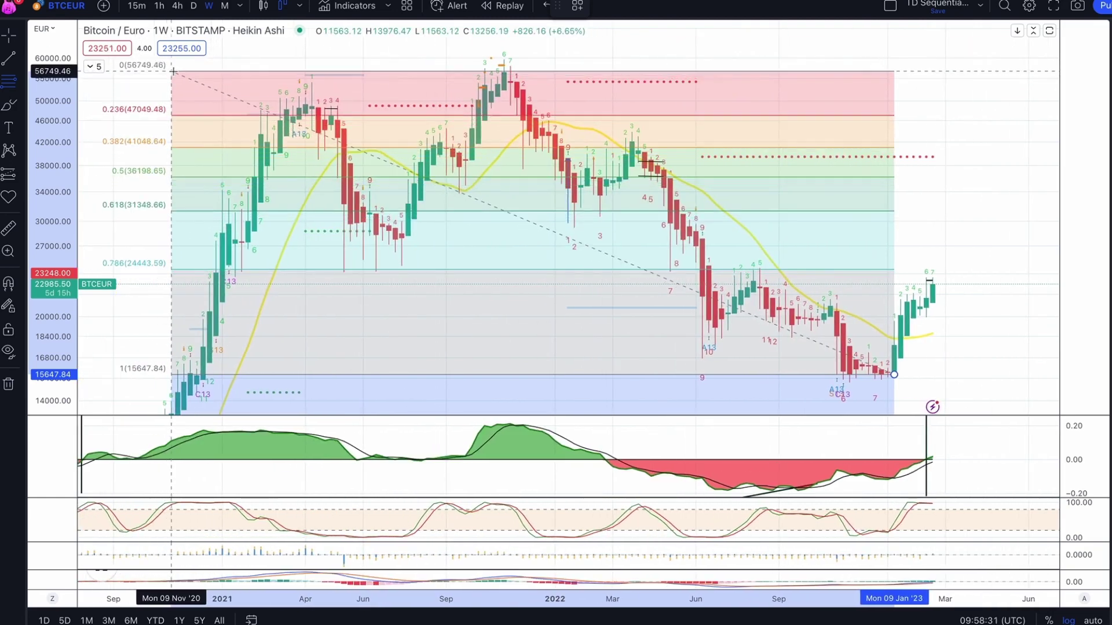
left_click(173, 71)
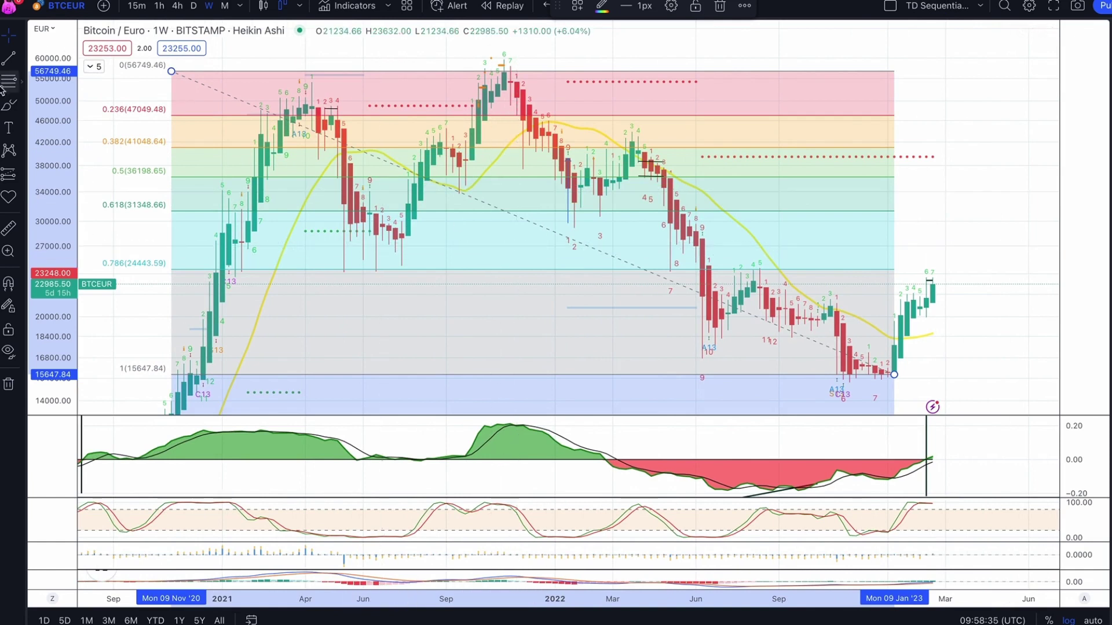
Step: Draw a blue arrow line from the Nov 2021 peak down to the Jan 2022 low
left_click(21, 62)
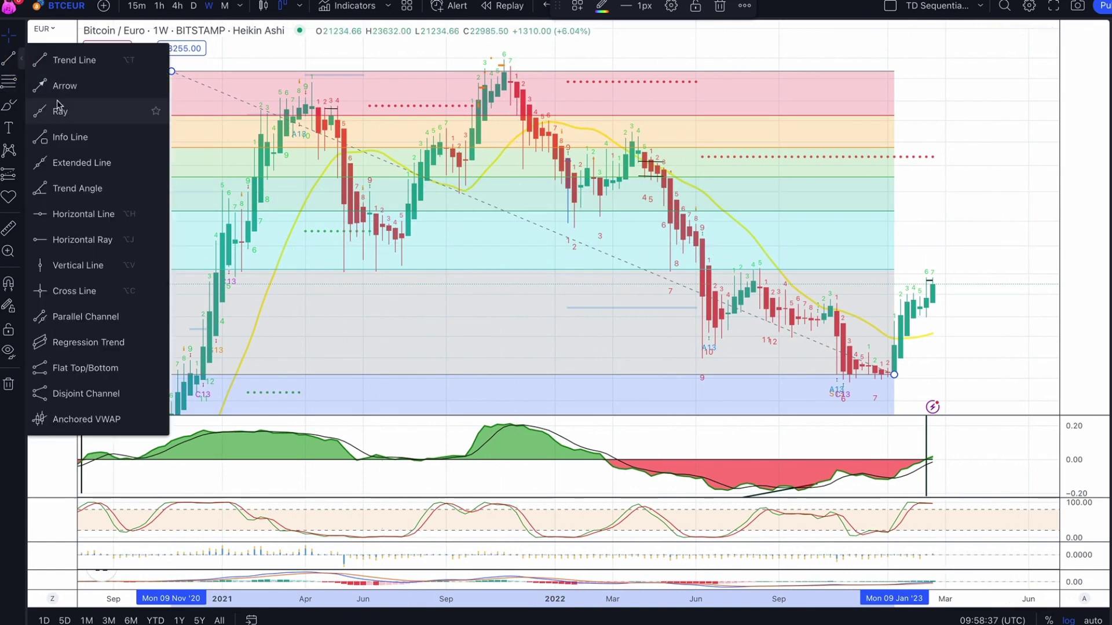
left_click(87, 88)
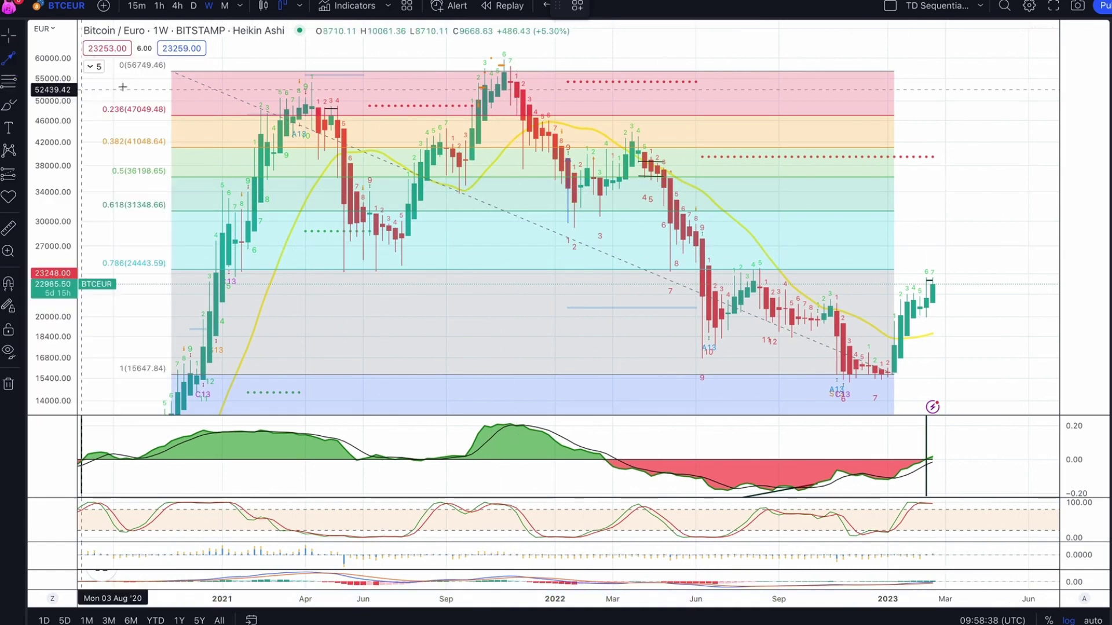
left_click(509, 72)
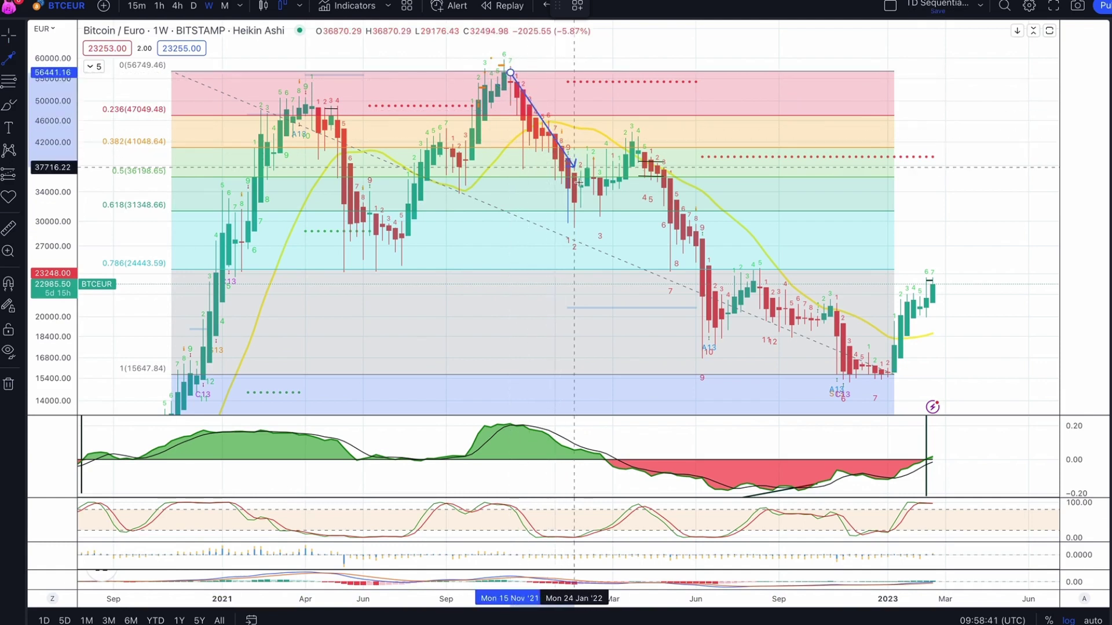
left_click(574, 228)
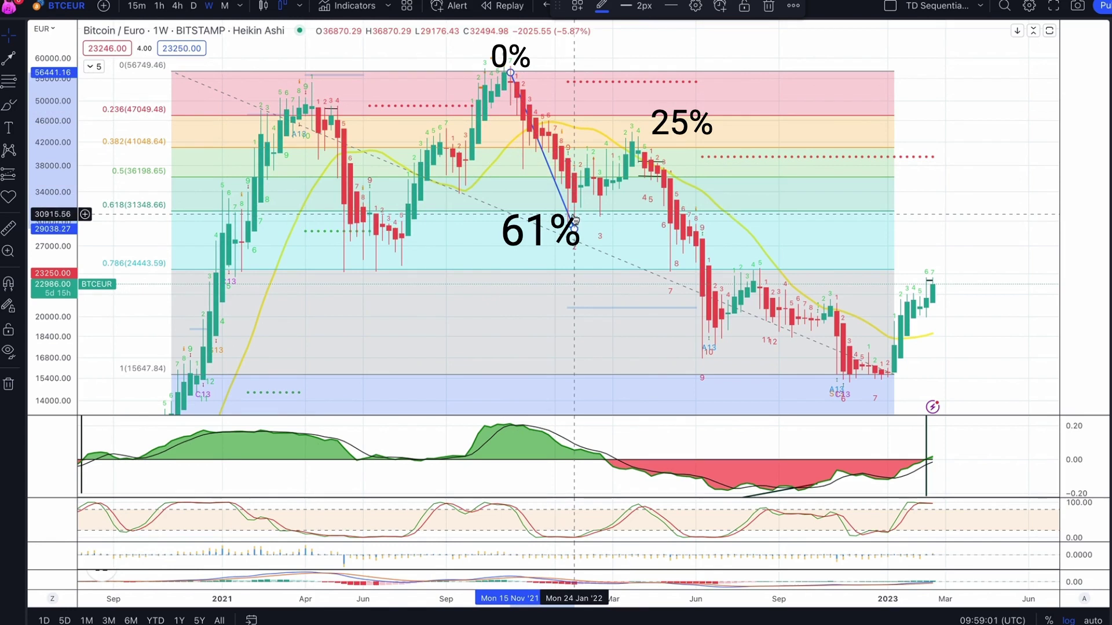
left_click(104, 207)
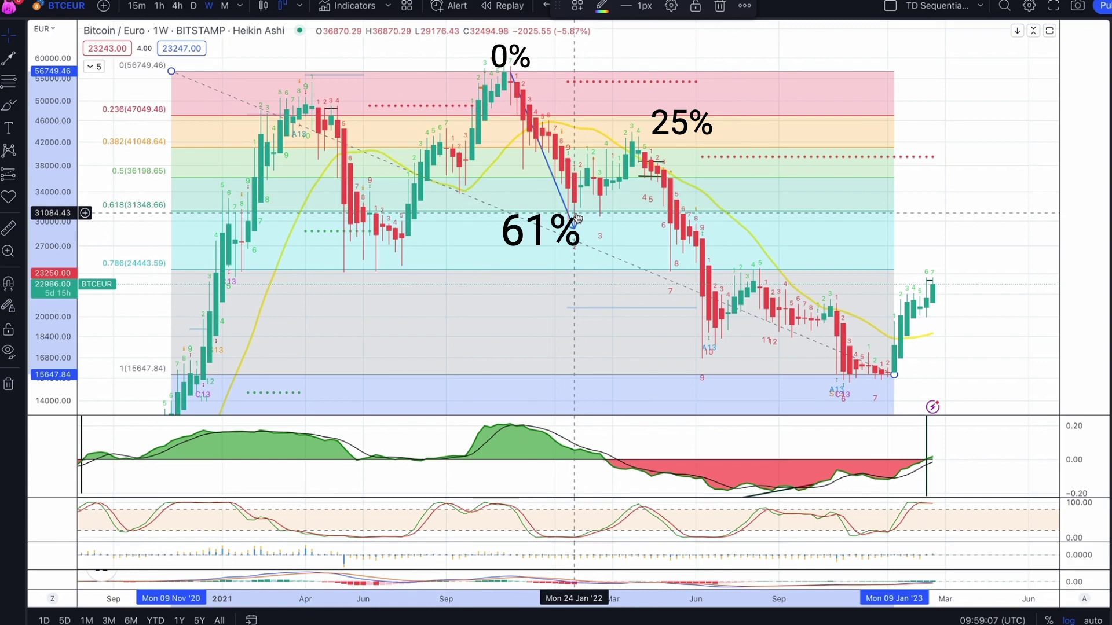
left_click(8, 62)
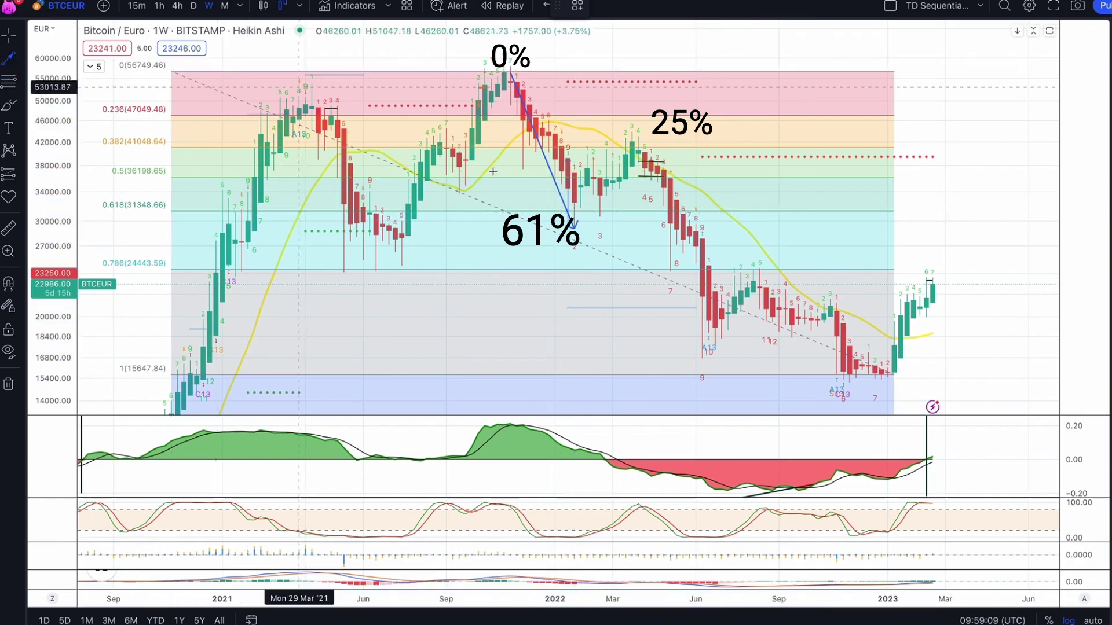
left_click(579, 222)
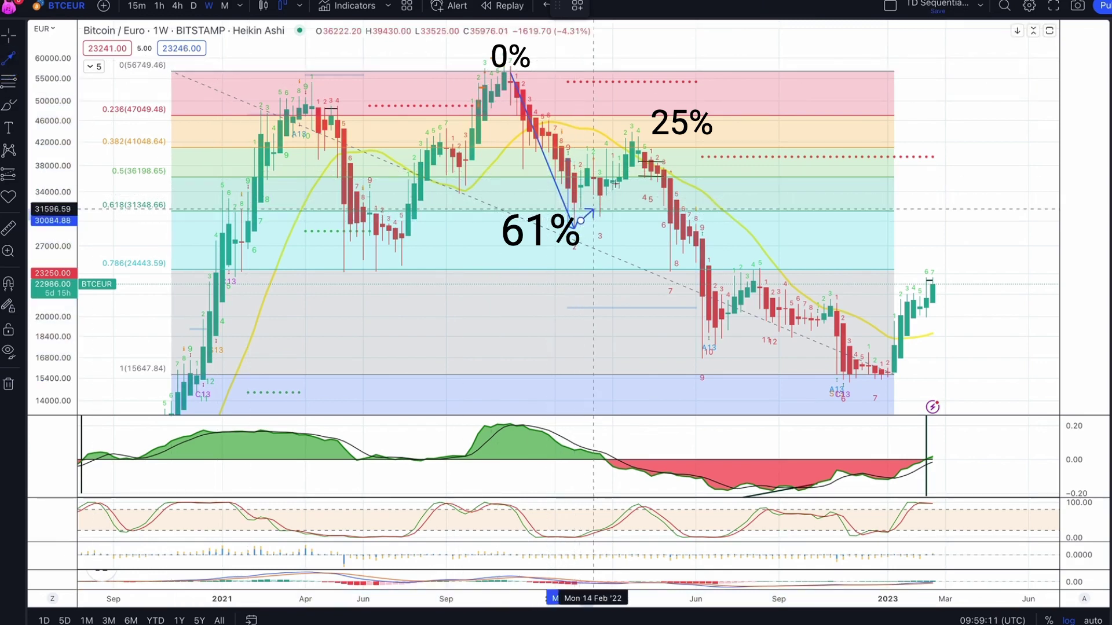
left_click(632, 138)
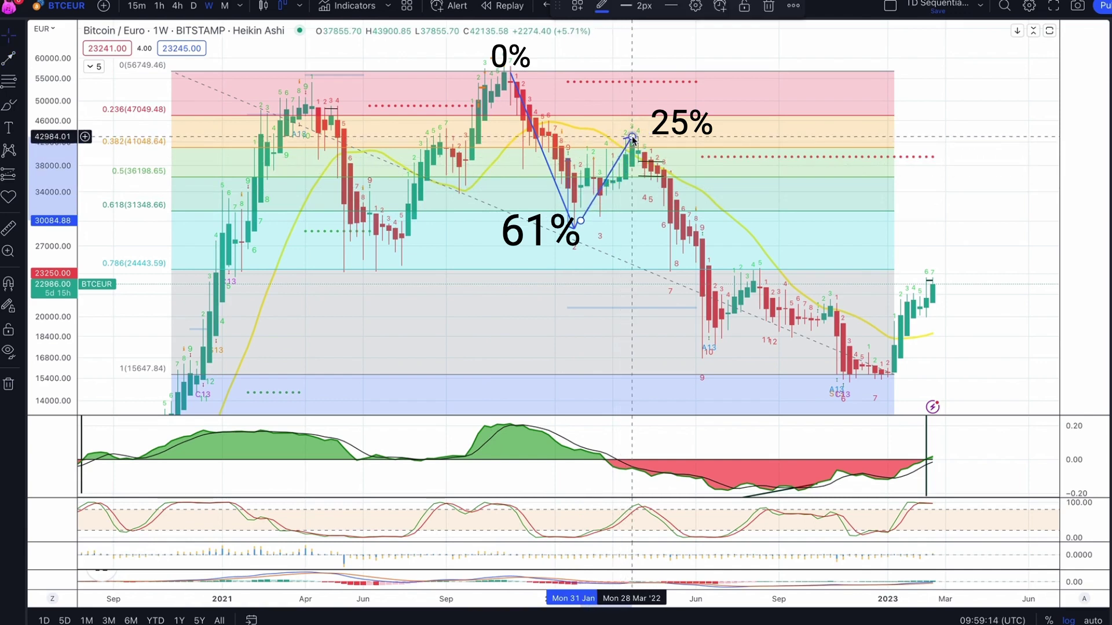
left_click(175, 136)
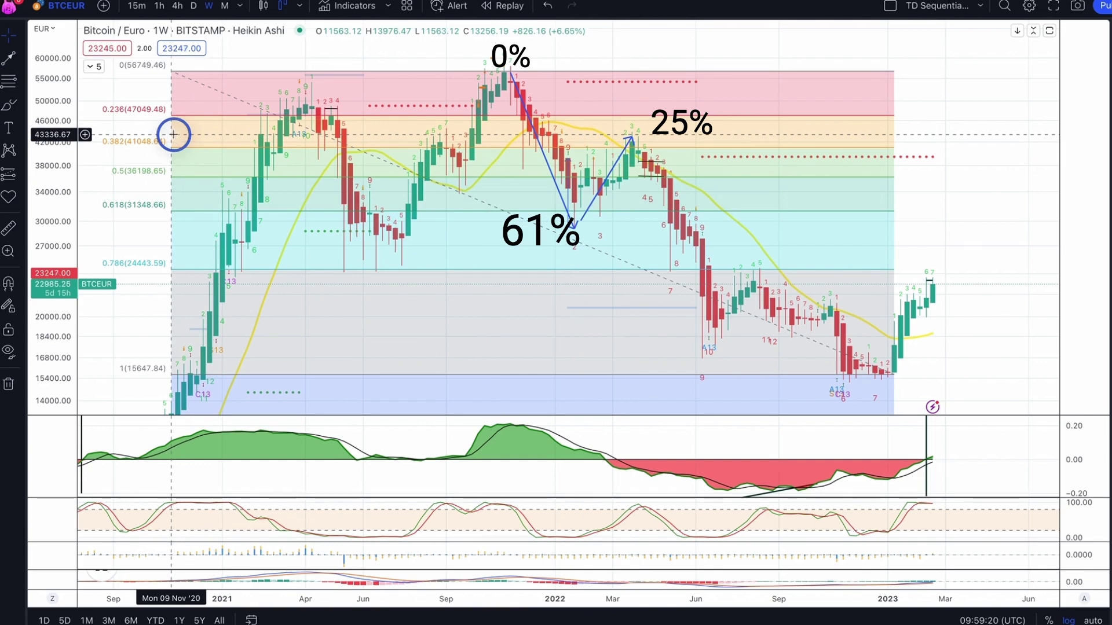
left_click(639, 163)
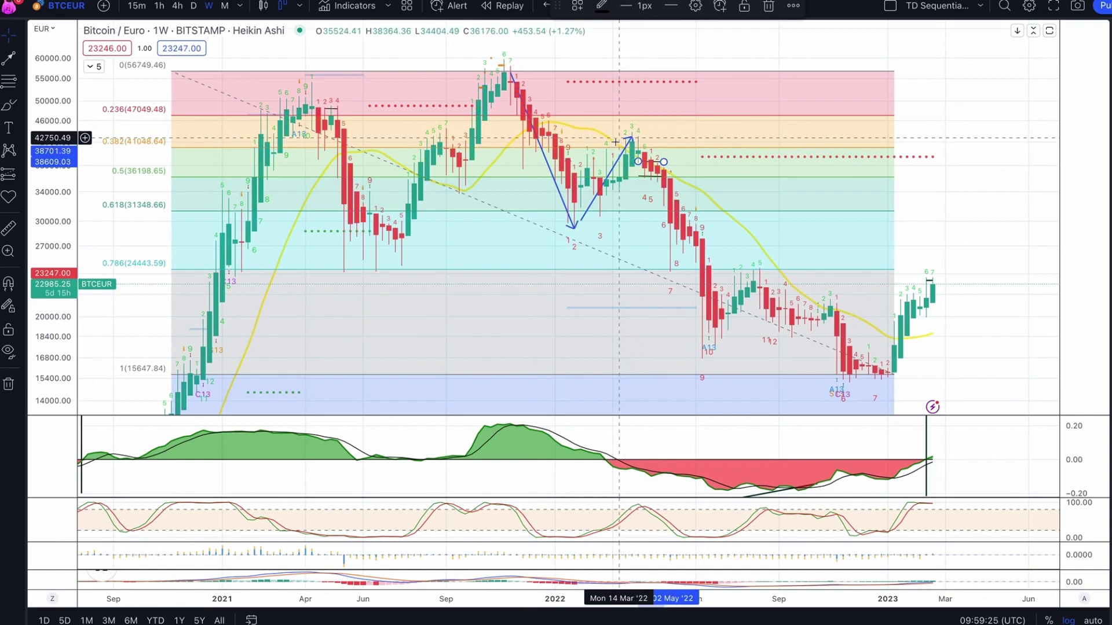
left_click(614, 153)
left_click(634, 134)
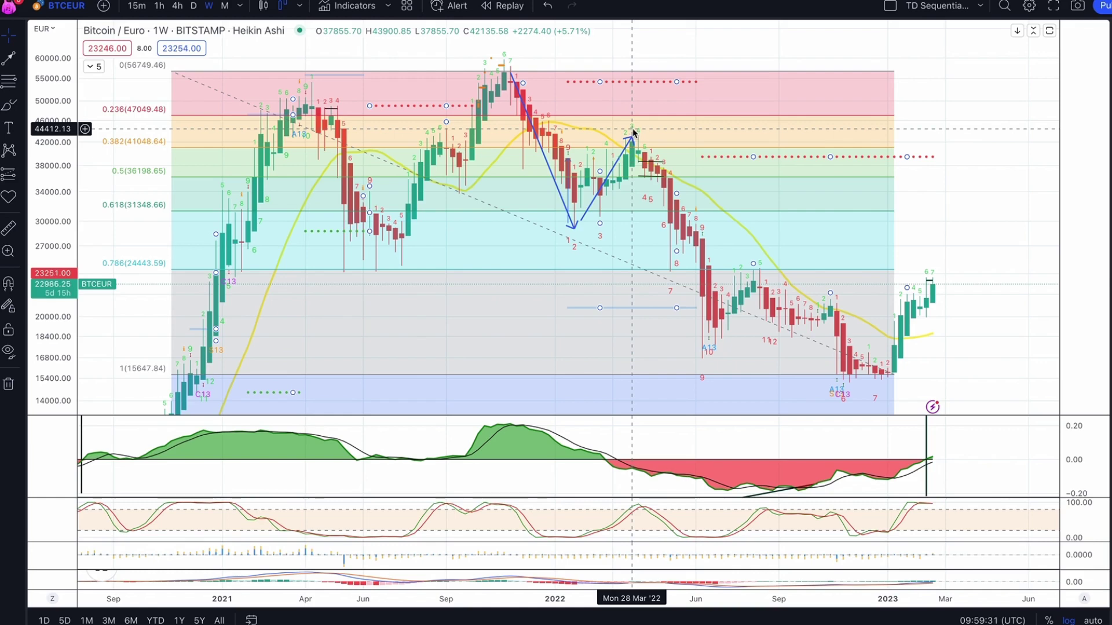
Step: Zoom out and rescale the chart to show 2019–2020 candles and prices up to 100000
scroll(633, 132, "down", 5)
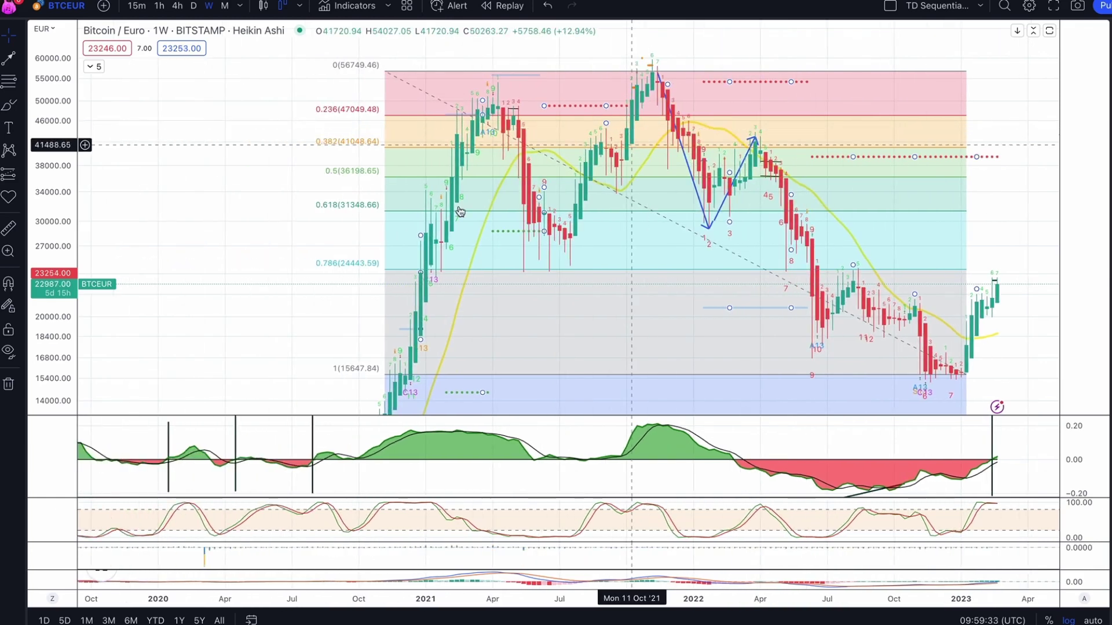
left_click_drag(60, 221, 60, 316)
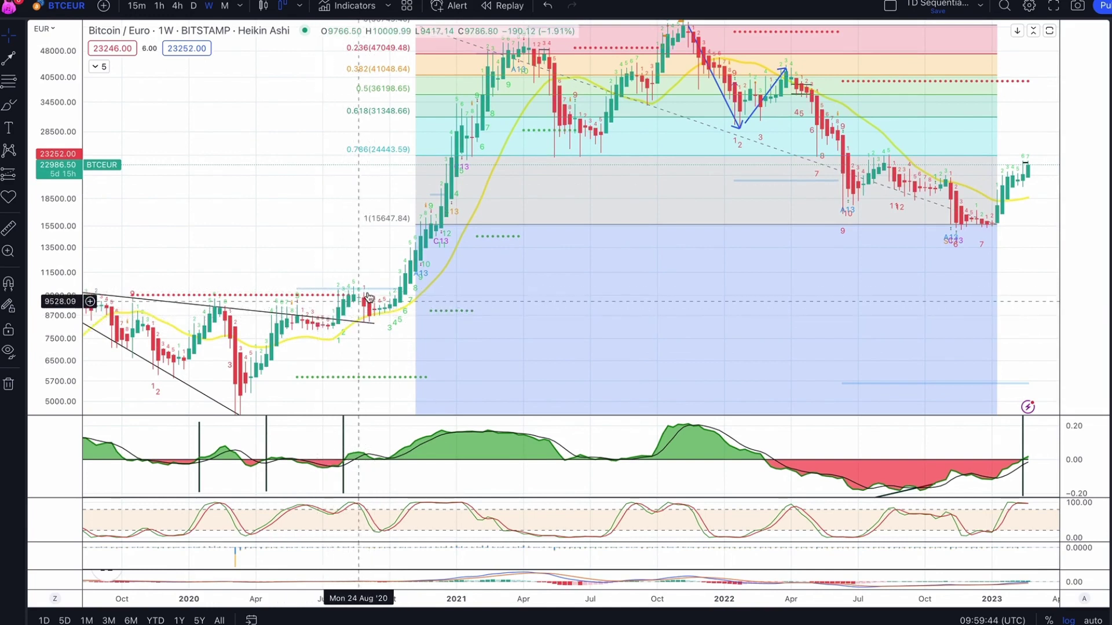
left_click(373, 320)
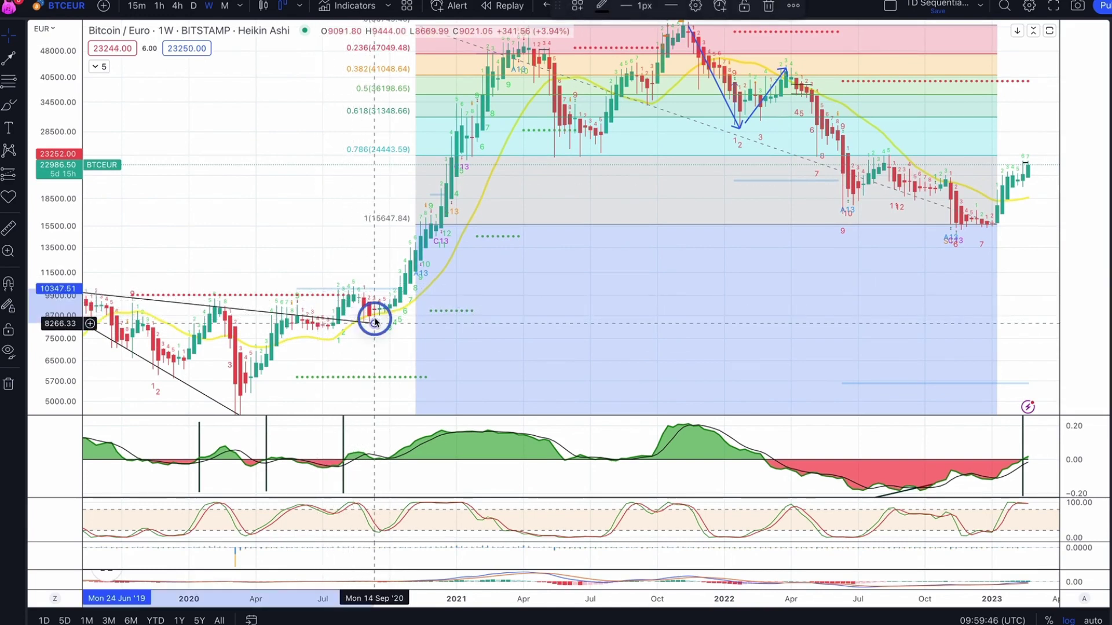
left_click(392, 313)
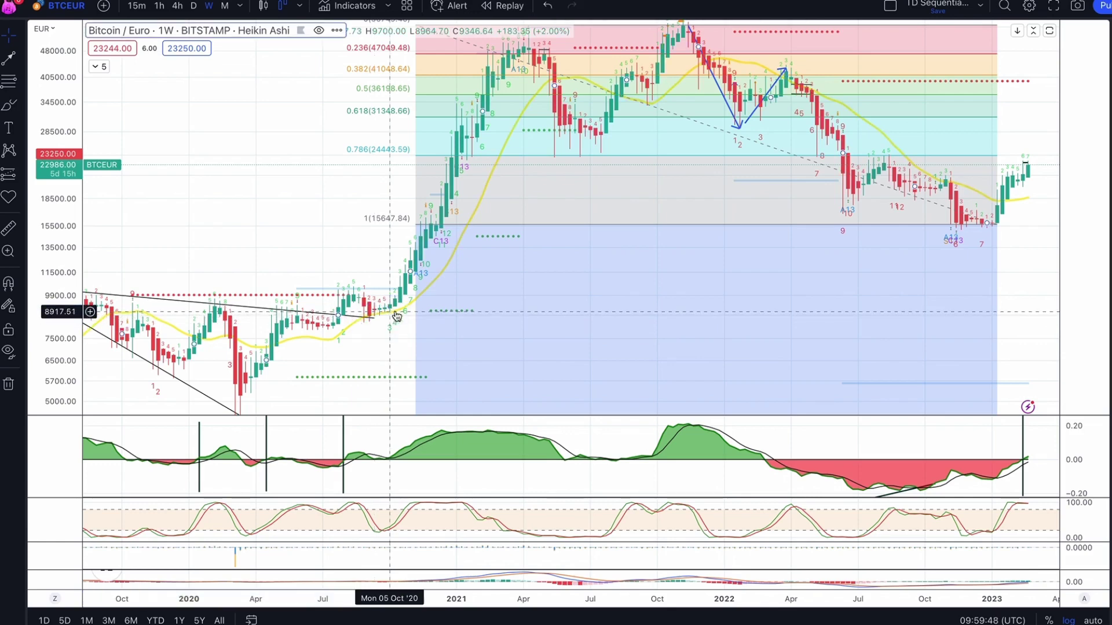
left_click_drag(41, 272, 40, 292)
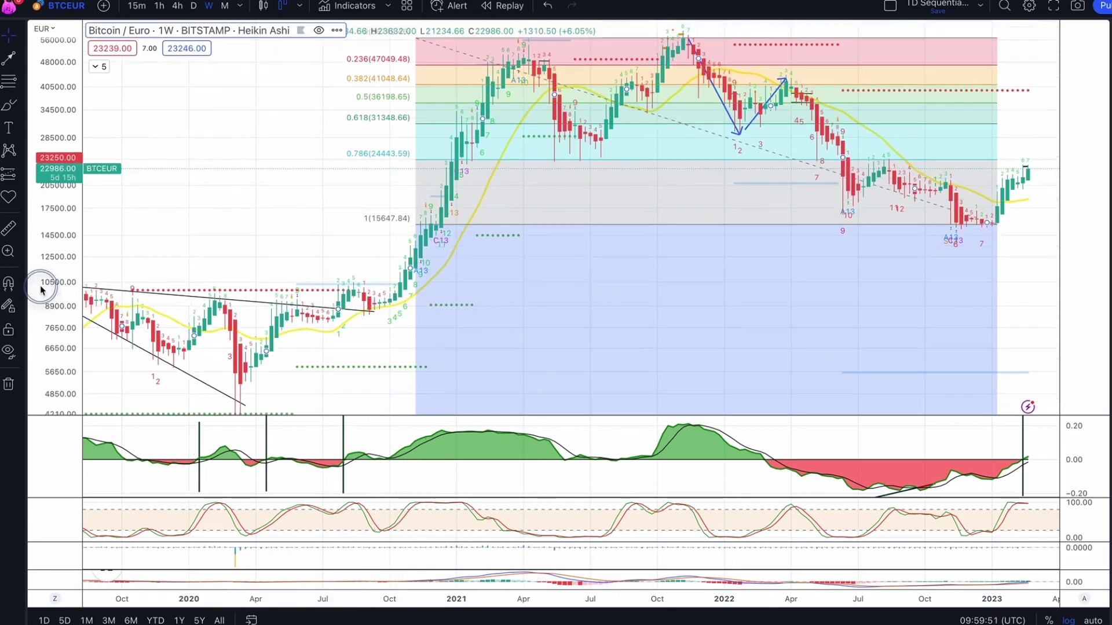
left_click_drag(302, 182, 202, 250)
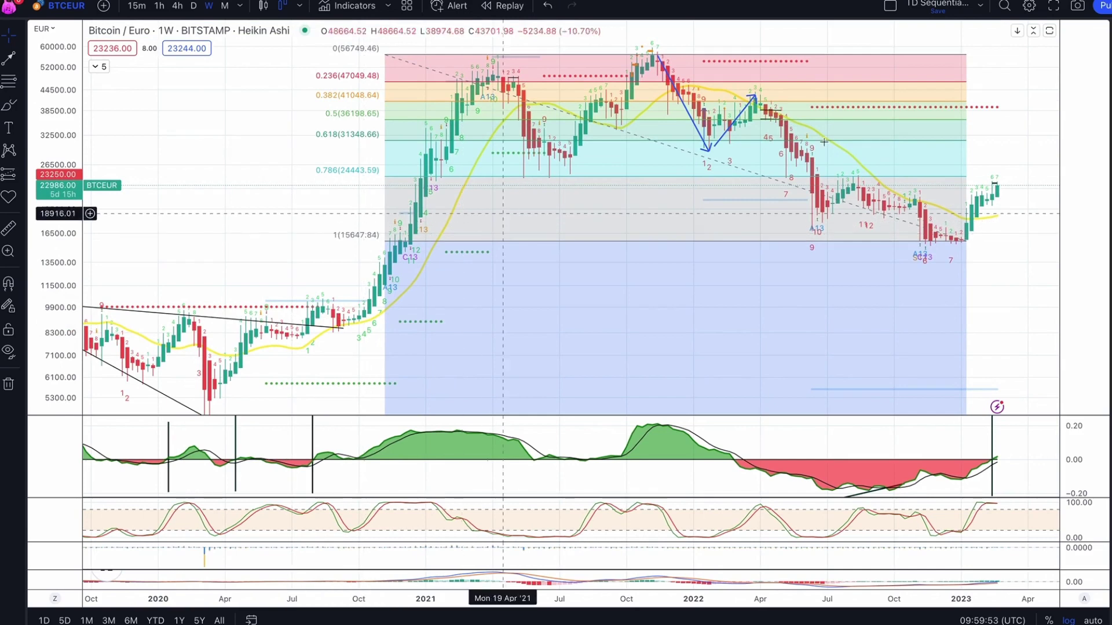
left_click(207, 282)
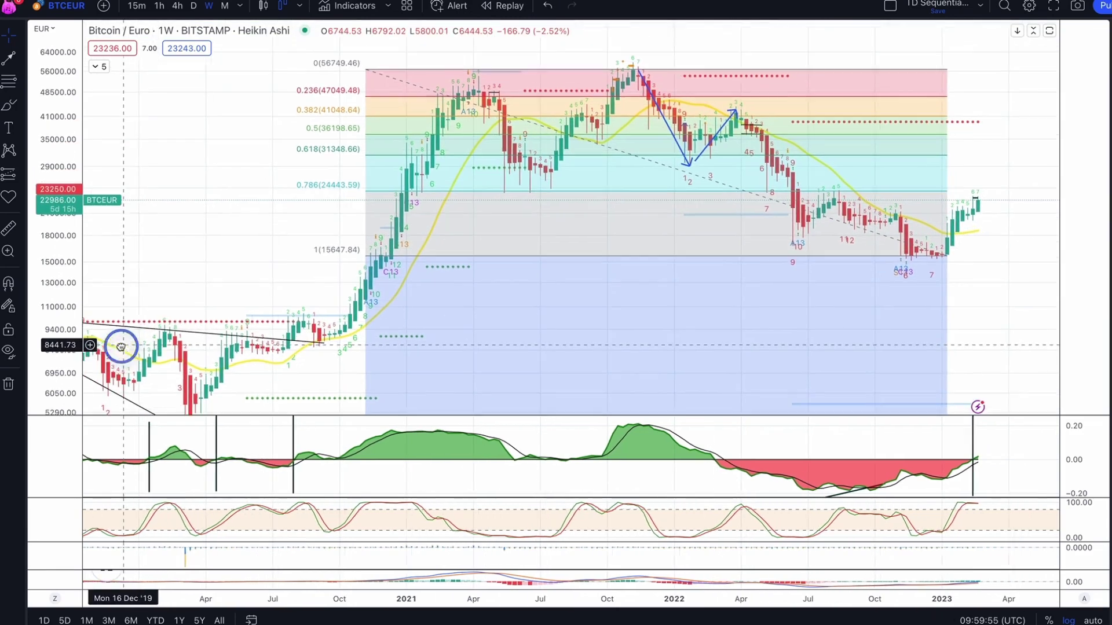
left_click_drag(164, 298, 18, 401)
left_click_drag(49, 272, 52, 223)
left_click(864, 250)
left_click_drag(864, 250, 867, 191)
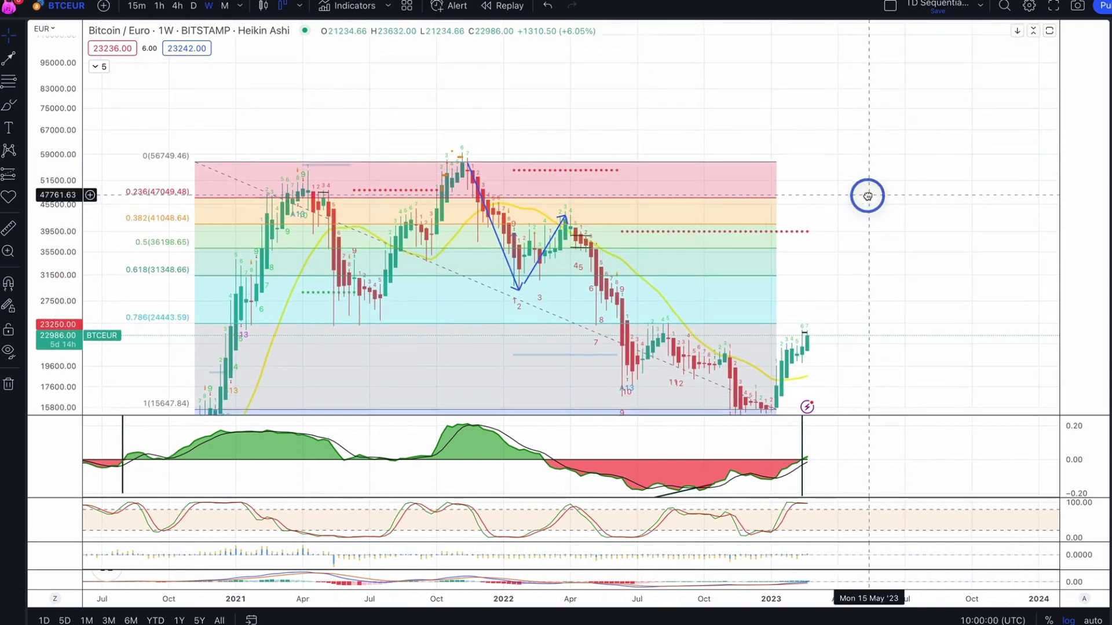
Step: Select the old Fibonacci retracement and delete it
left_click(568, 211)
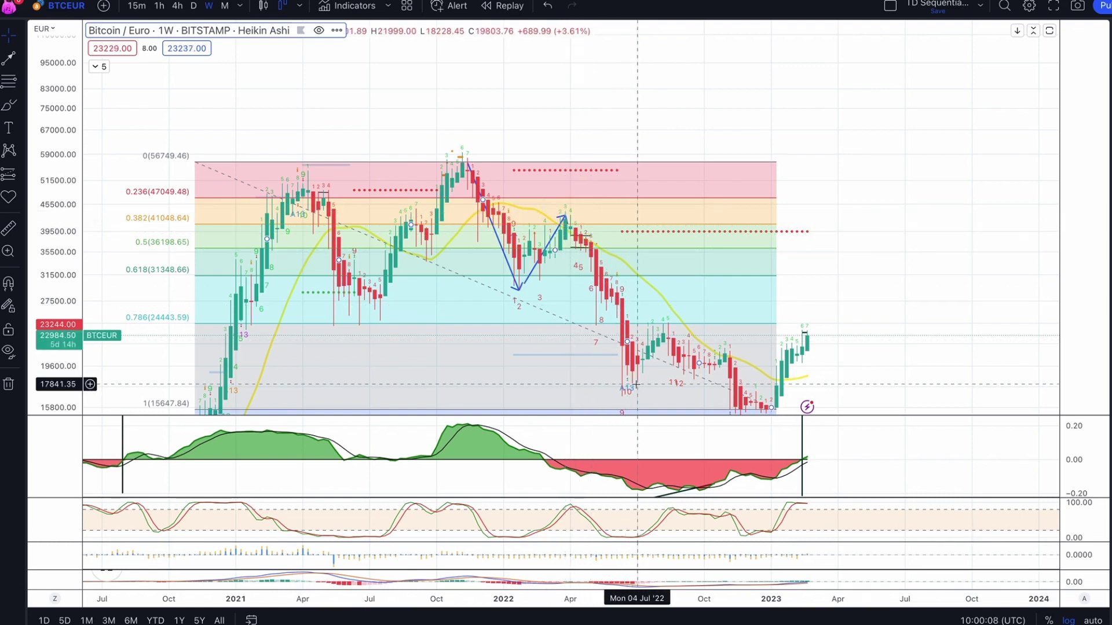
left_click_drag(861, 251, 884, 178)
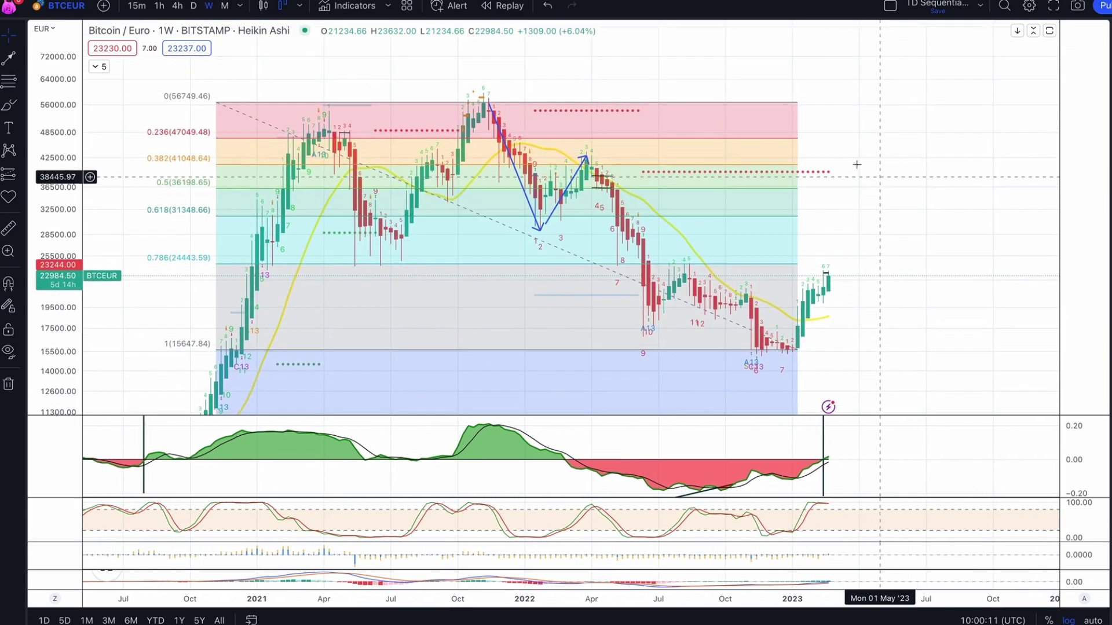
left_click(659, 103)
key("Delete")
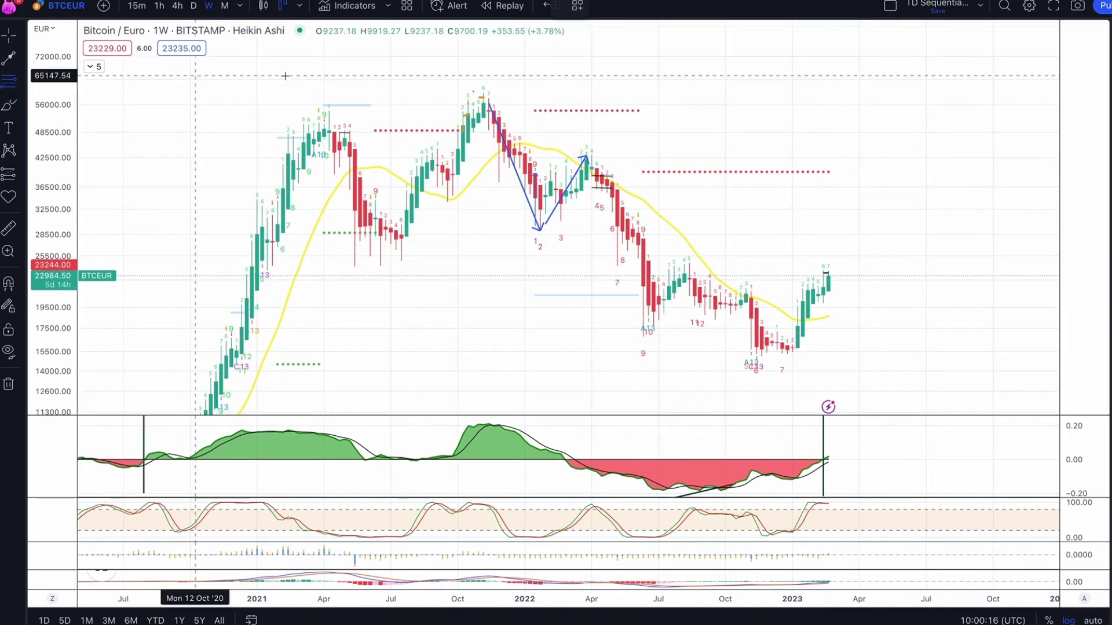
Step: Undo the deletion to restore the Fibonacci retracement (Ctrl+Z)
key("ctrl+z")
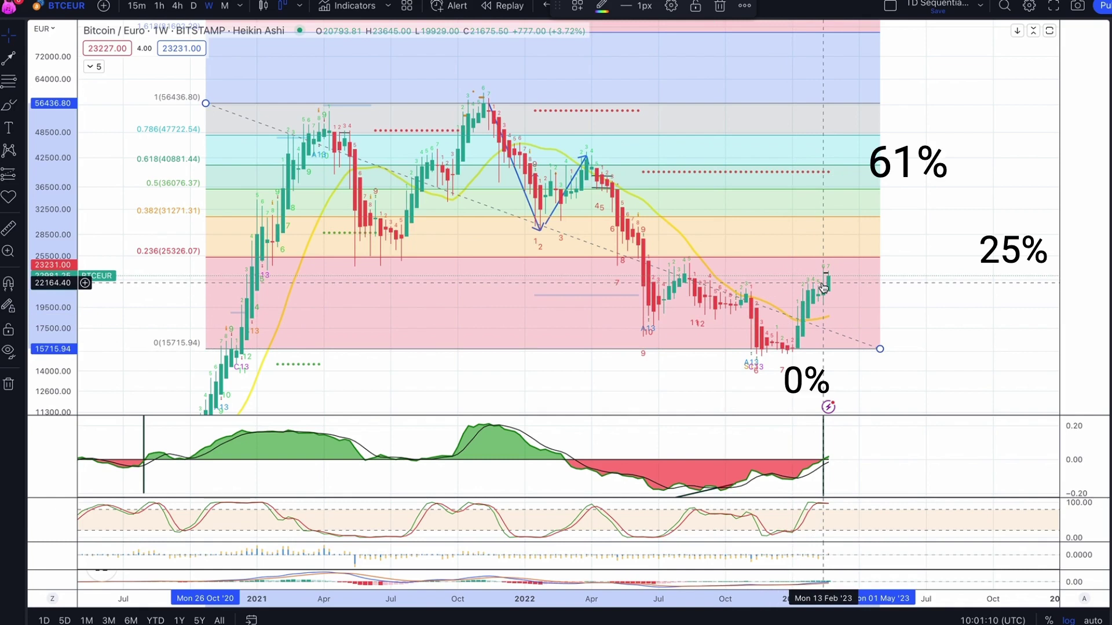
Step: Draw a blue arrow rising from the Jan '23 low to the 0.618 level near 40881
left_click(851, 166)
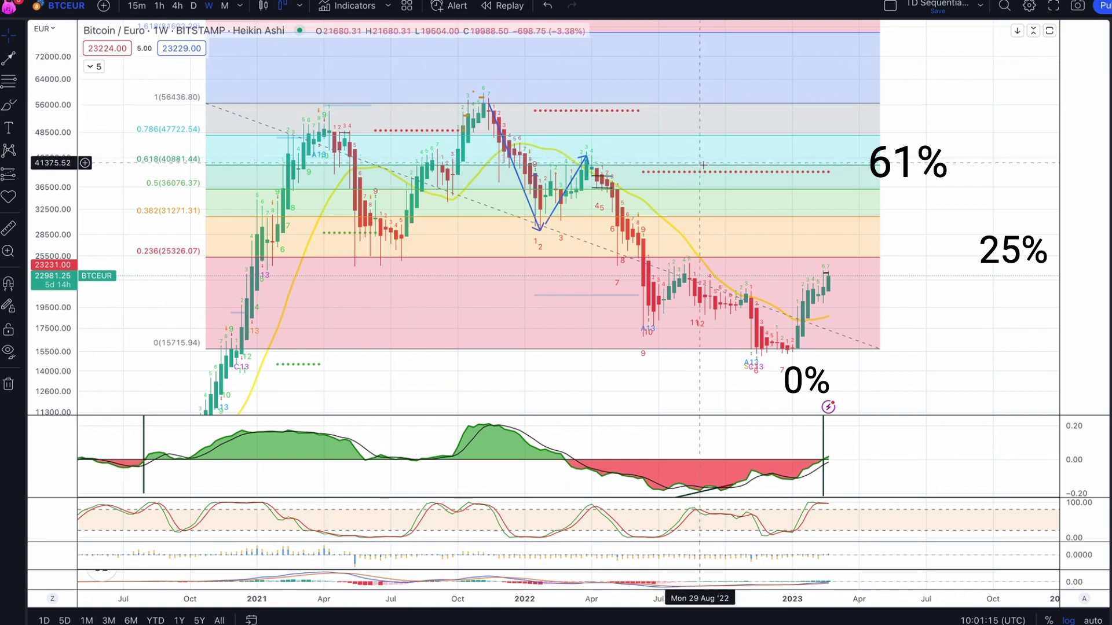
left_click(9, 58)
left_click(798, 343)
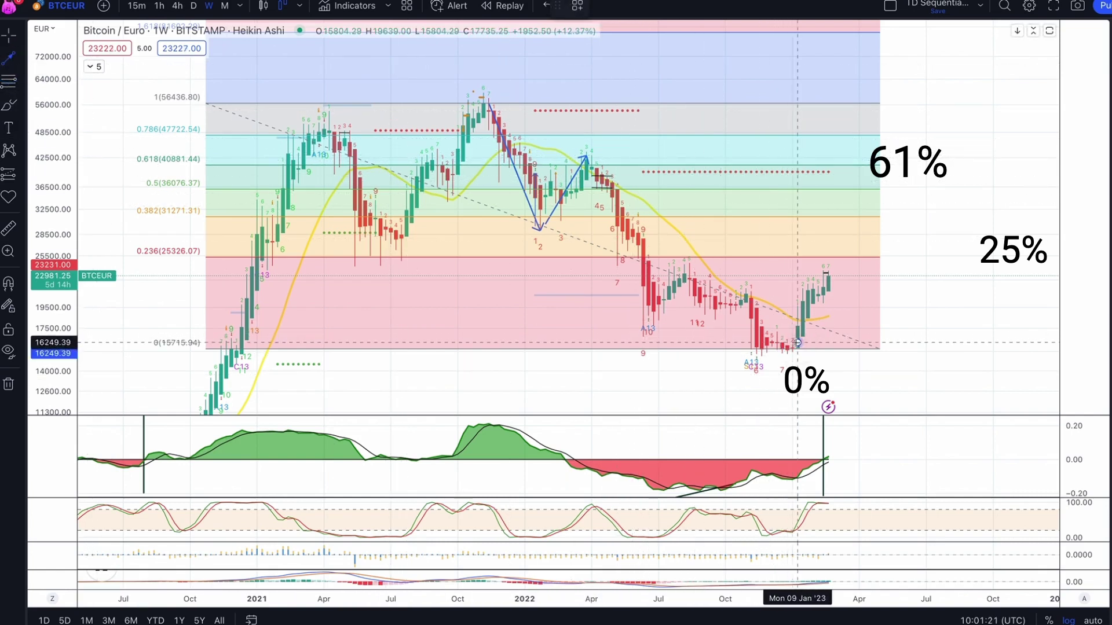
left_click(843, 172)
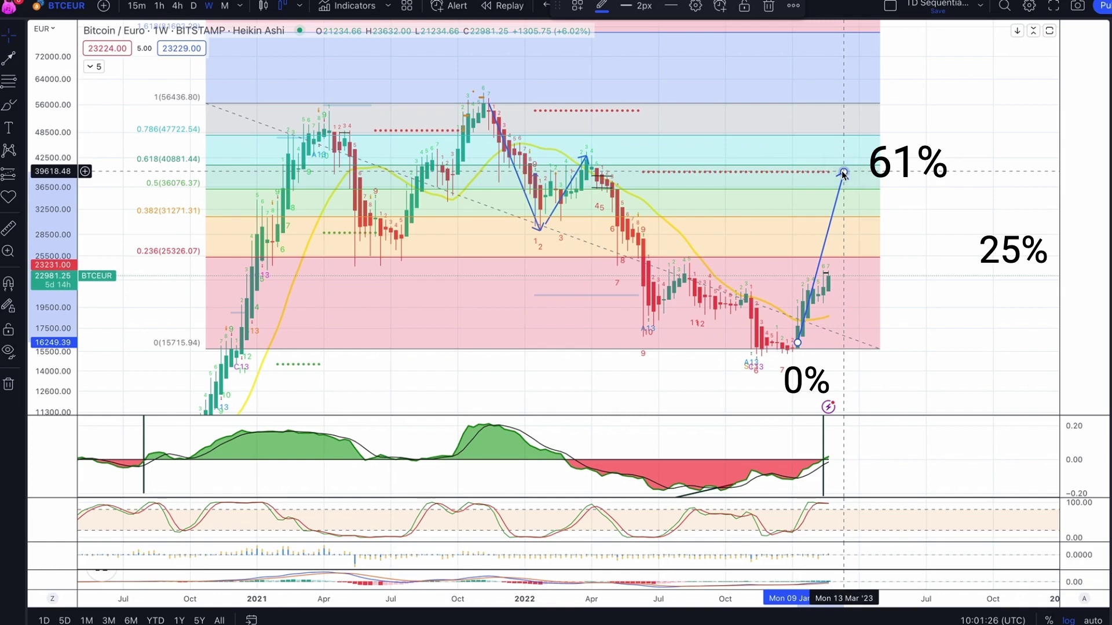
left_click(842, 163)
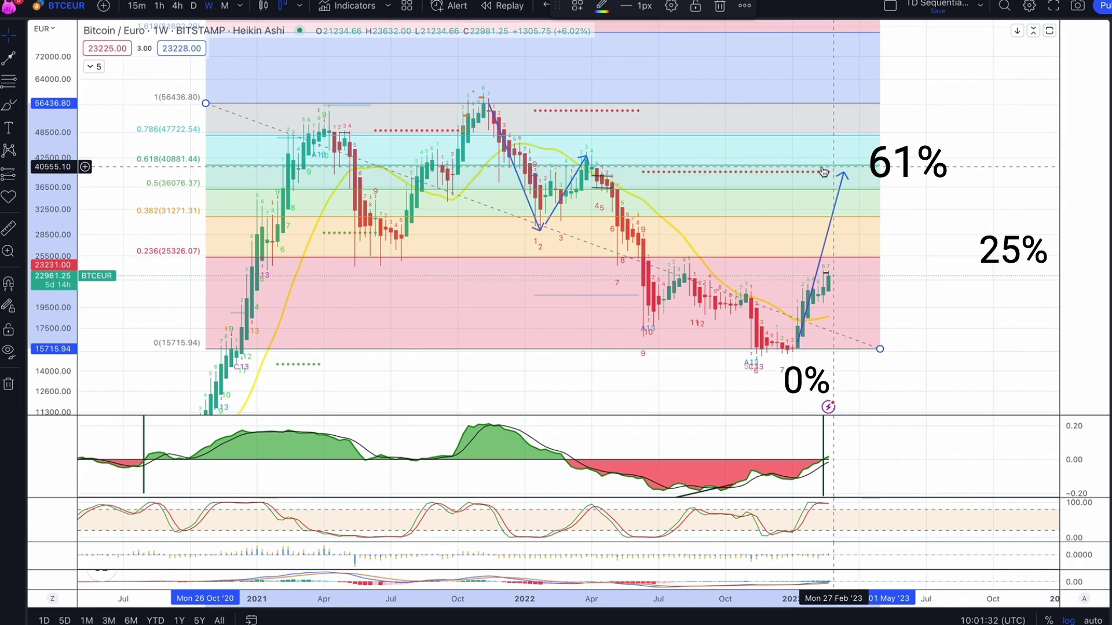
left_click(717, 250)
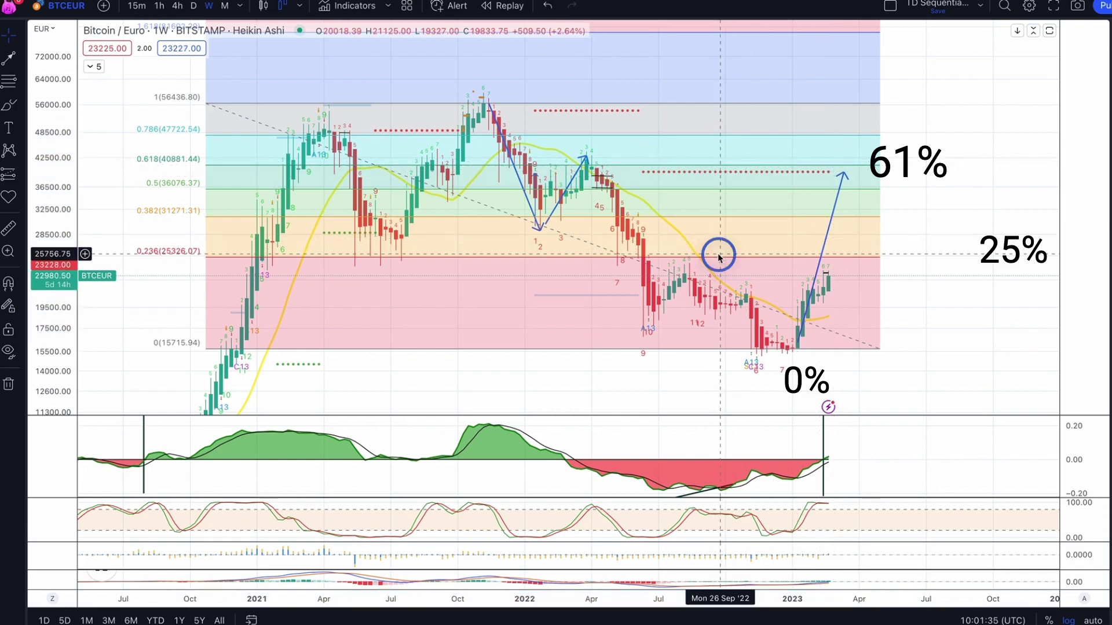
left_click(713, 196)
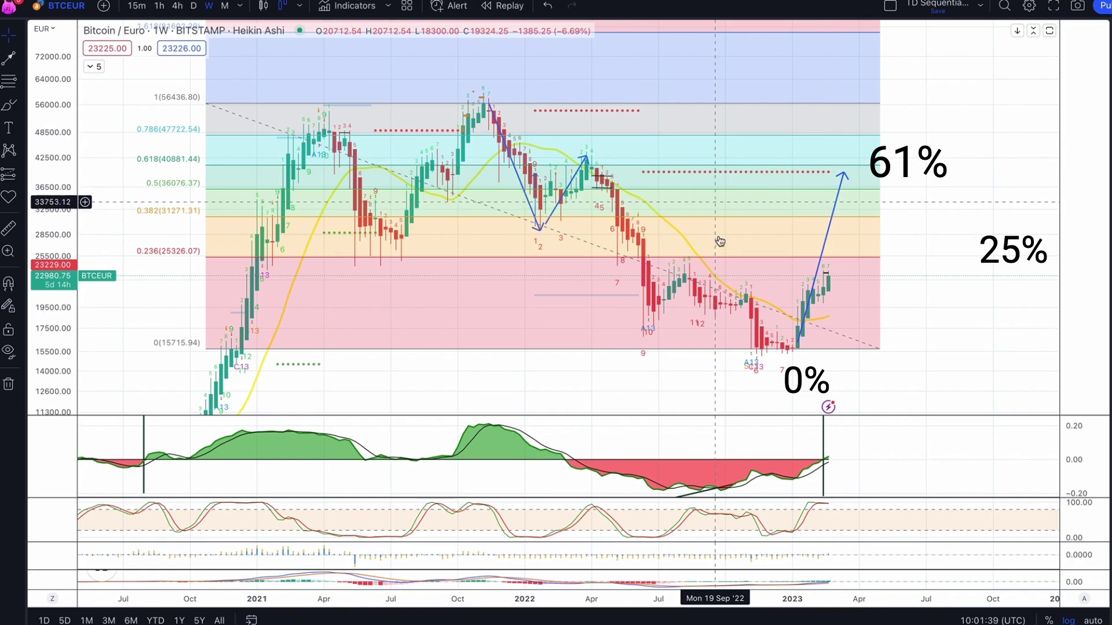
Step: Draw a falling blue arrow from the rise arrow's tip near 39093 down to about 23600, near 0.236
left_click(384, 246)
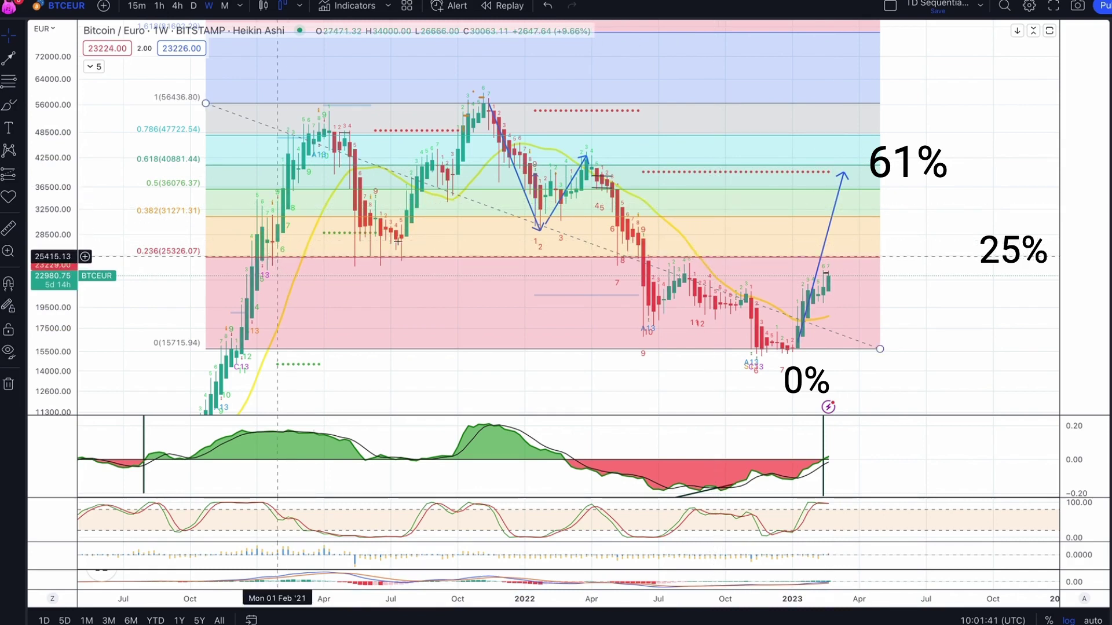
left_click(410, 234)
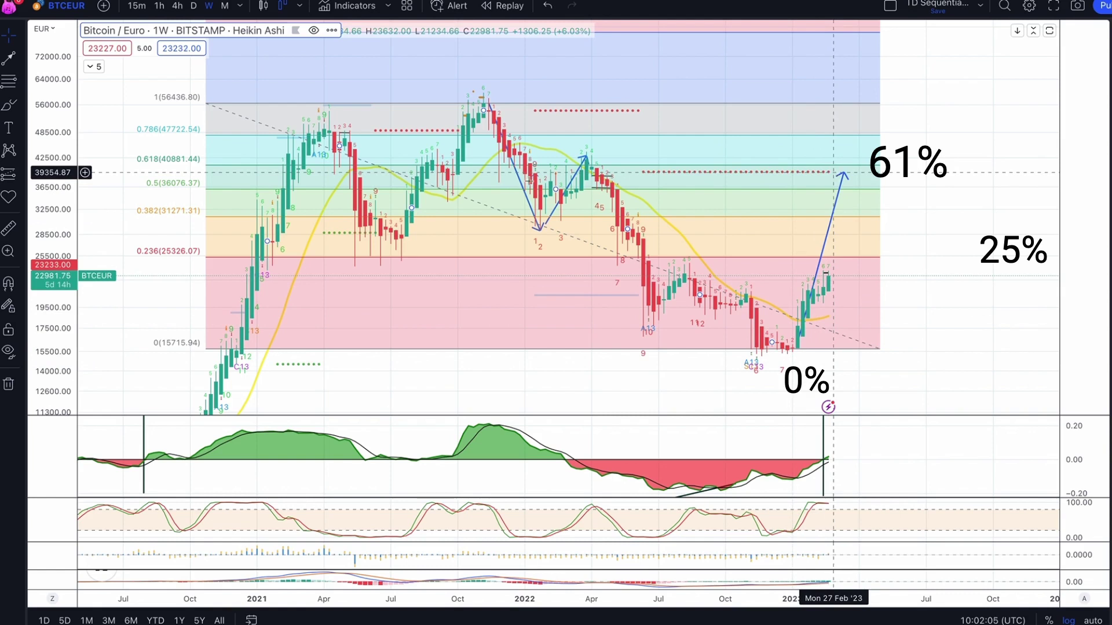
left_click(9, 58)
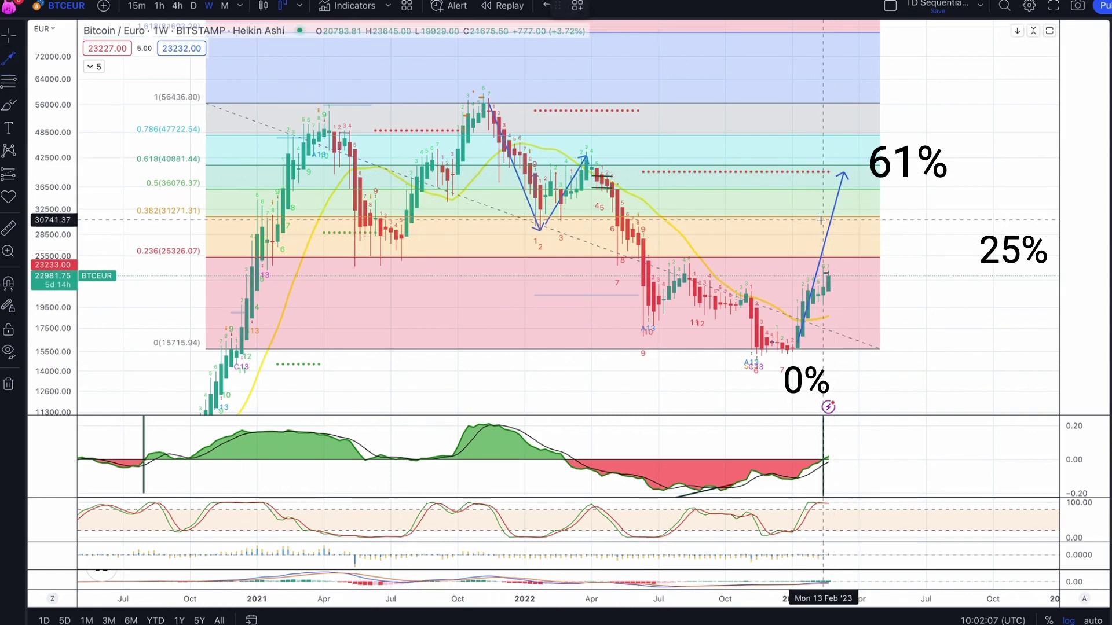
left_click(848, 174)
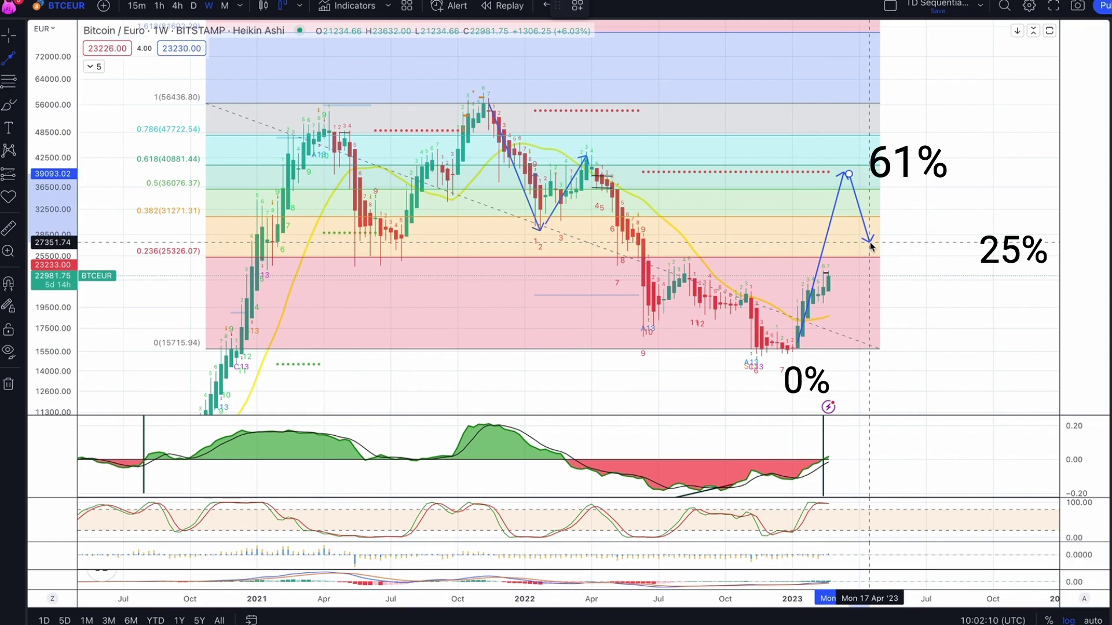
left_click(869, 242)
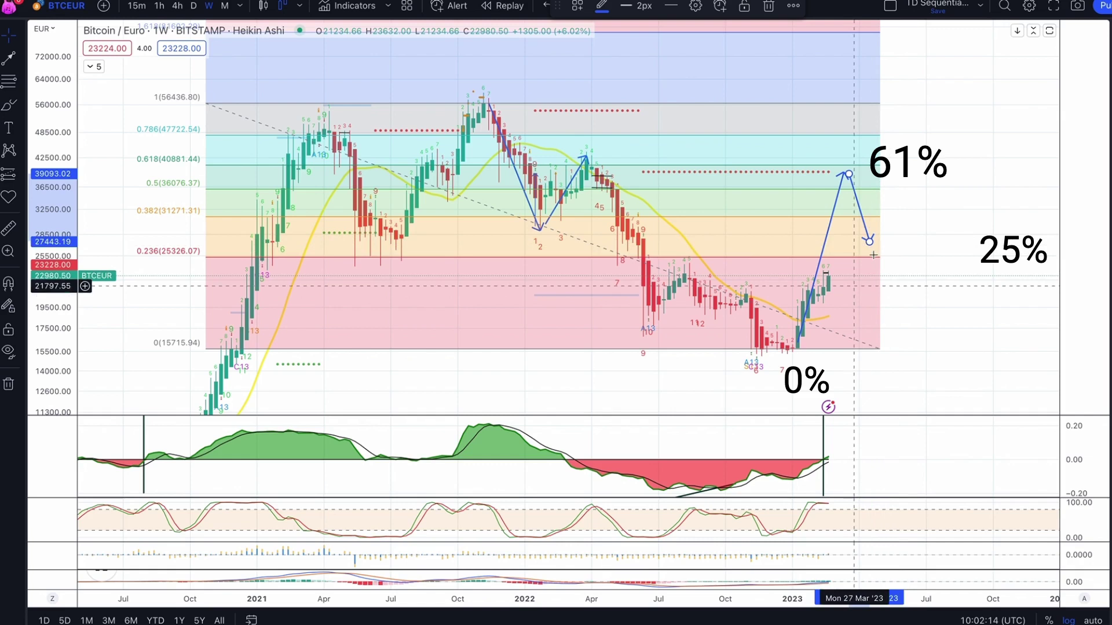
left_click(869, 241)
left_click_drag(884, 278, 884, 275)
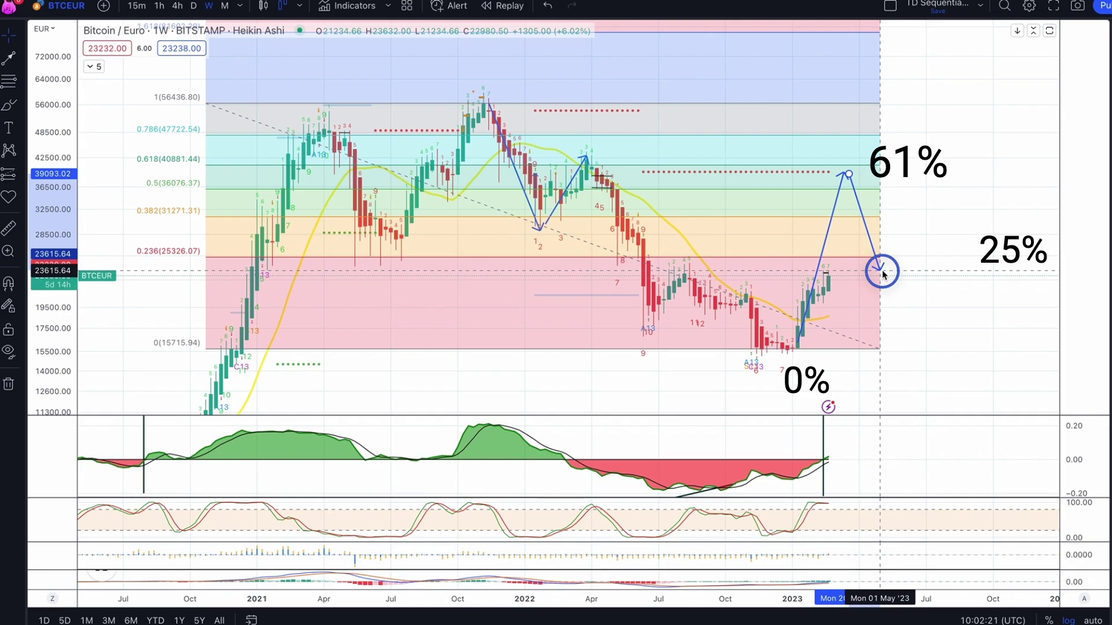
left_click_drag(884, 275, 883, 274)
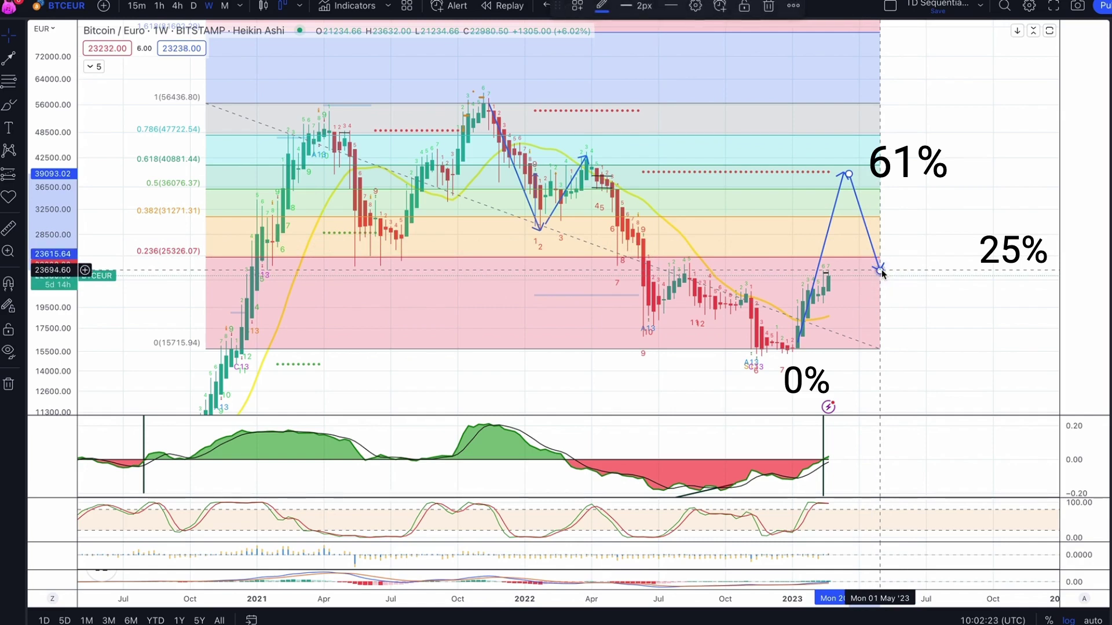